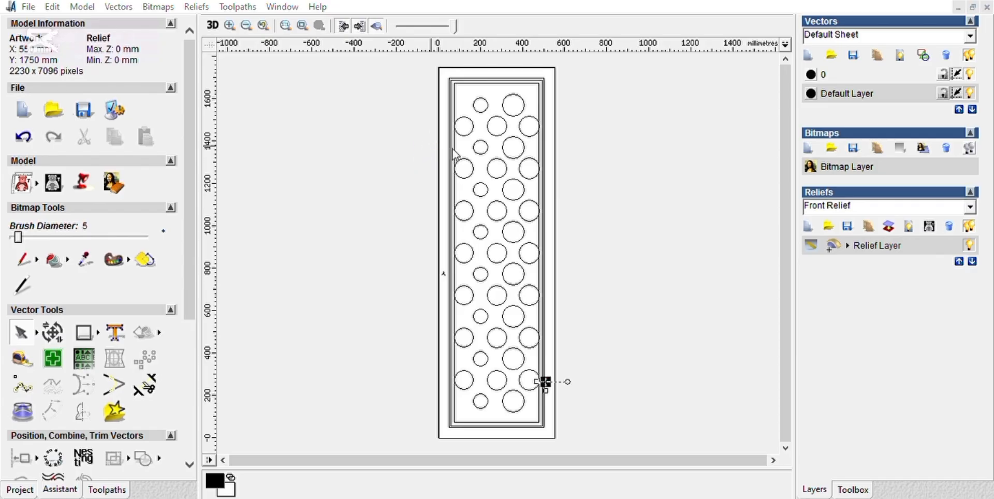
# Centre the flower outline in the large circle of the lowest row and add the flower relief there
pyautogui.scroll(2, 555, 391)
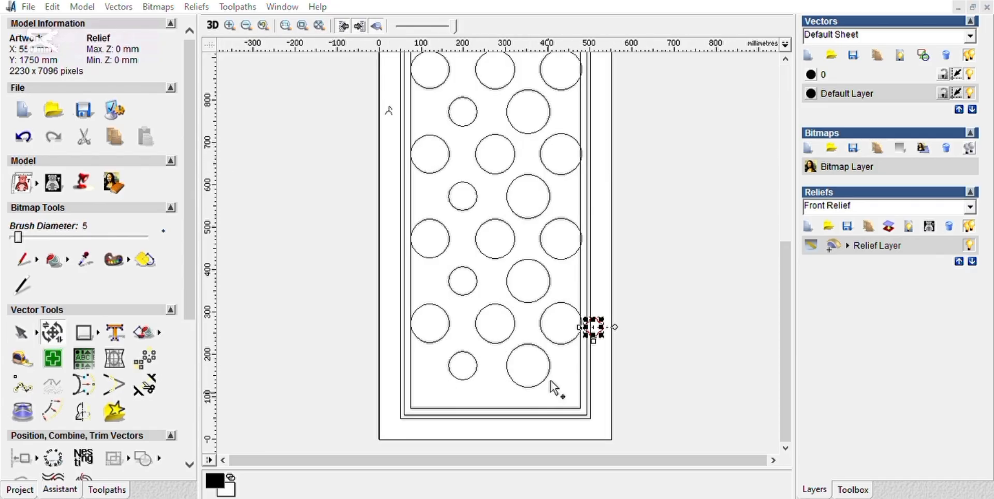
pyautogui.moveTo(562, 288); pyautogui.dragTo(663, 370)
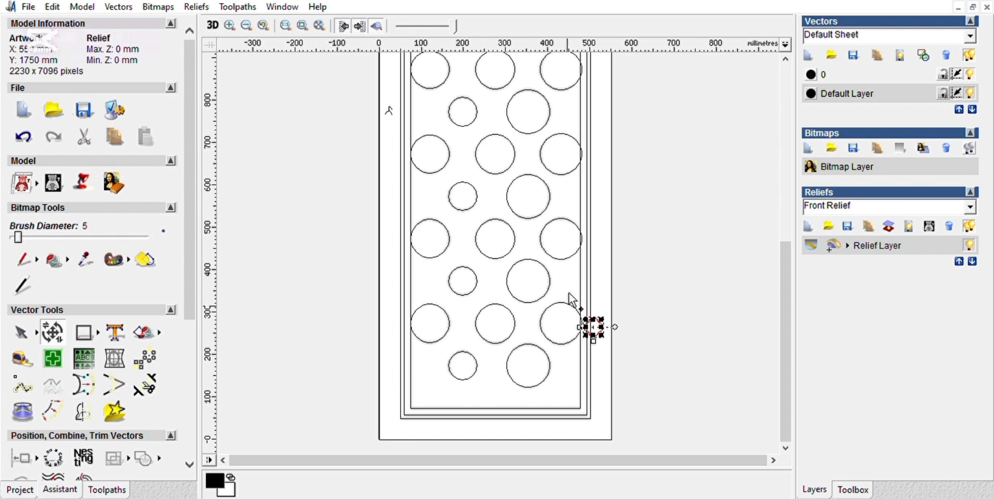
pyautogui.keyDown('shift'); pyautogui.click(530, 342); pyautogui.keyUp('shift')
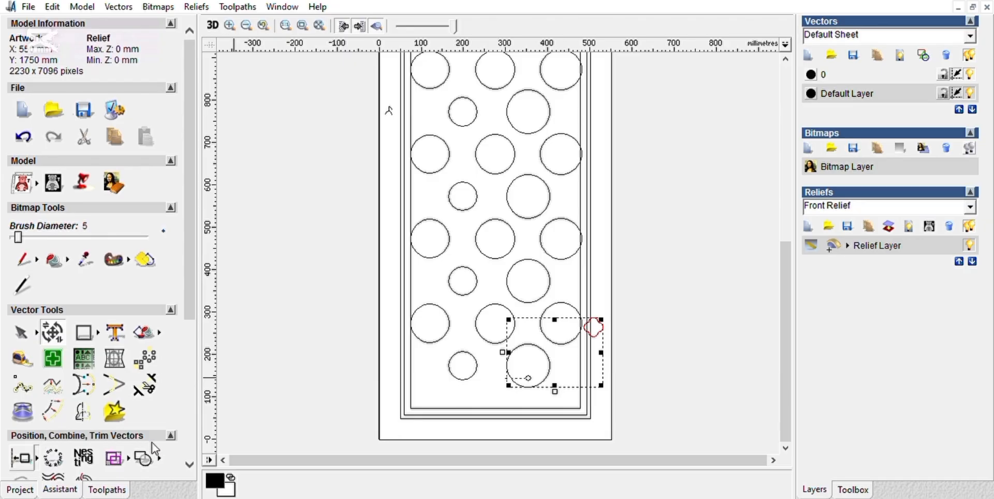
pyautogui.press('F9')
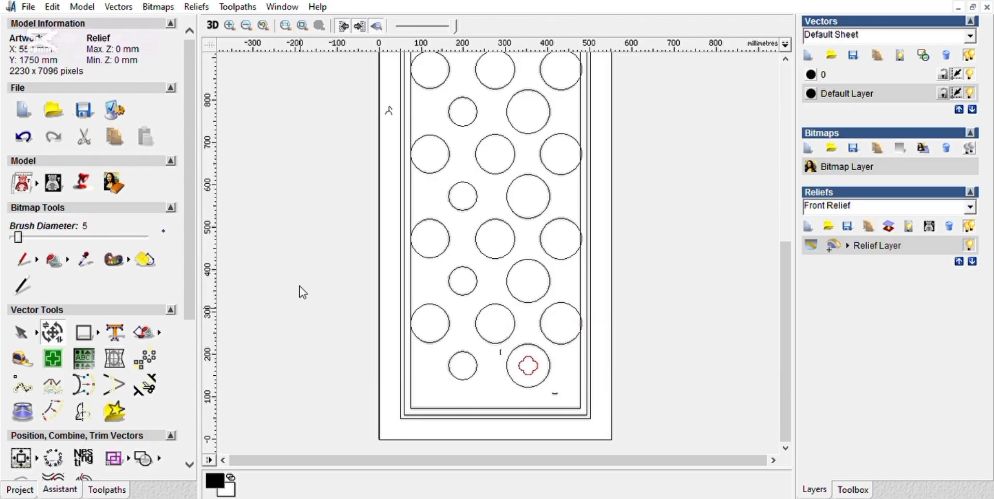
pyautogui.click(537, 355)
pyautogui.click(531, 362)
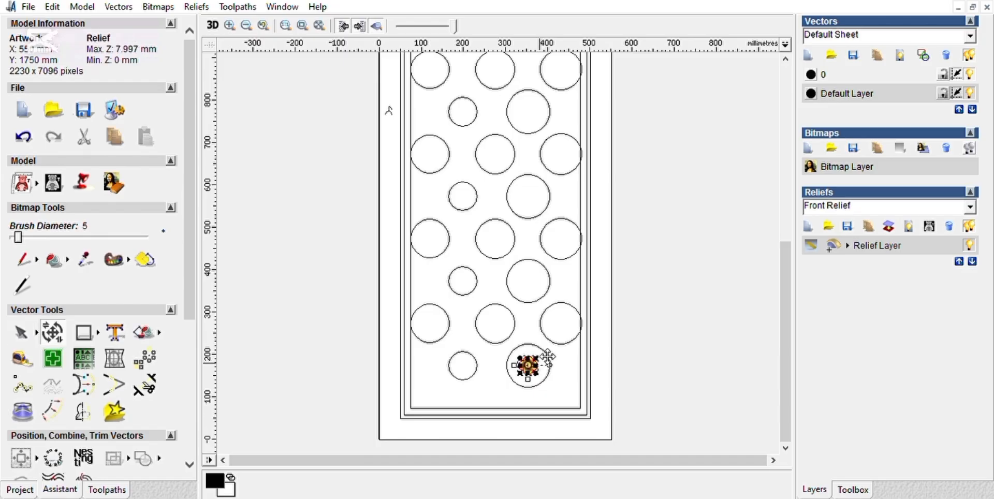
# Centre a flower in the small circle of the lowest row and add its relief
pyautogui.keyDown('shift'); pyautogui.click(475, 361); pyautogui.keyUp('shift')
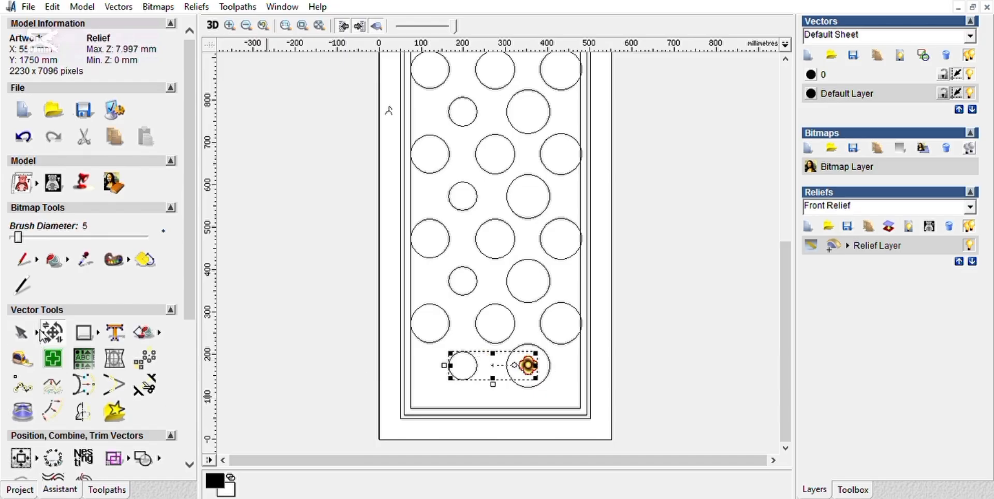
pyautogui.click(21, 457)
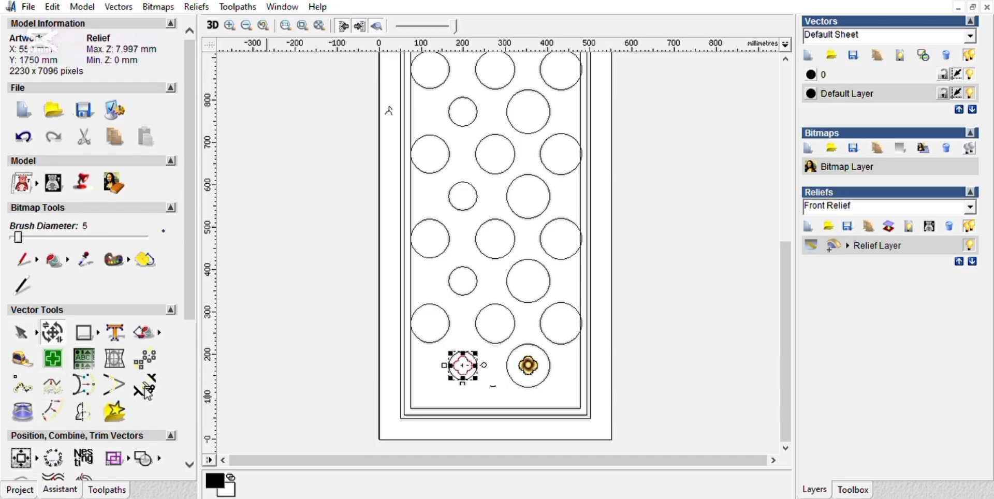
pyautogui.click(326, 339)
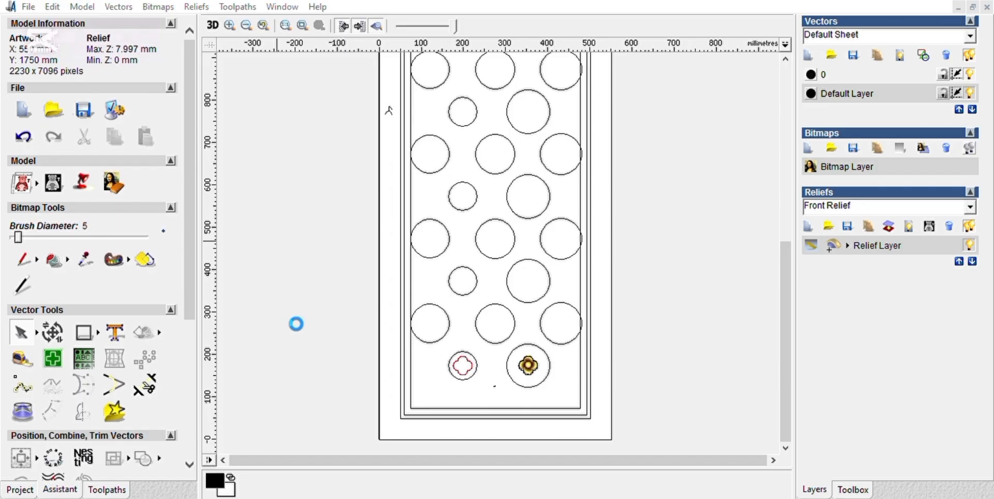
# Centre a flower with its relief in the leftmost circle of the second row from the bottom
pyautogui.scroll(3, 461, 357)
pyautogui.keyDown('shift'); pyautogui.click(409, 252); pyautogui.keyUp('shift')
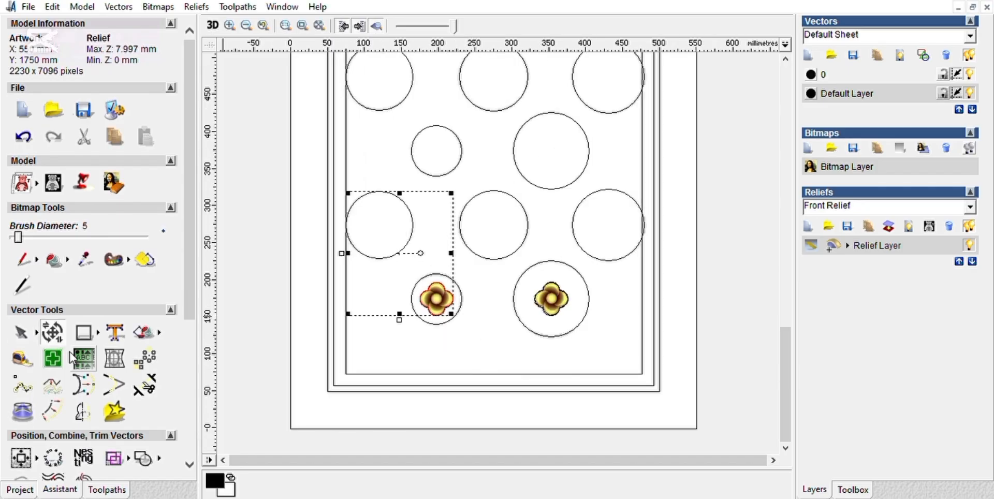
pyautogui.click(21, 457)
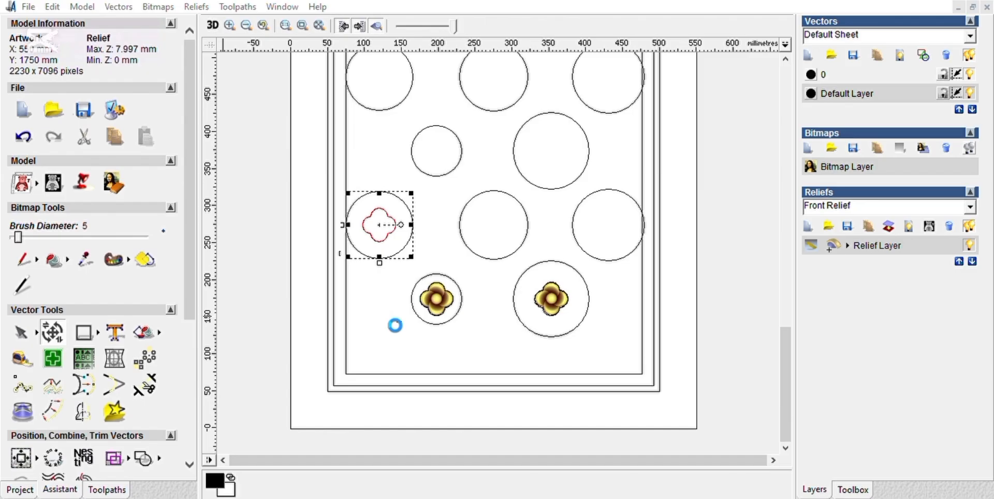
pyautogui.click(398, 209)
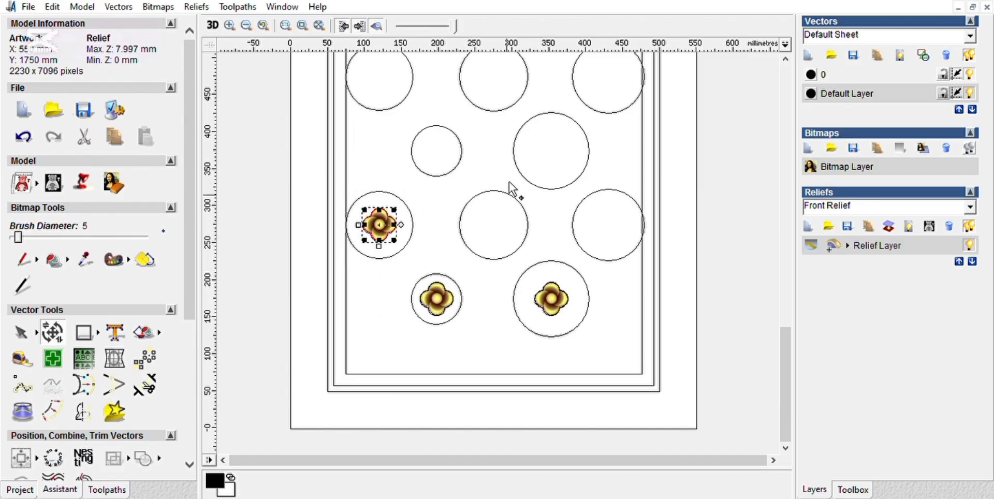
# Place centred flower reliefs in the middle and rightmost circles of the second row from the bottom
pyautogui.keyDown('shift'); pyautogui.click(511, 196); pyautogui.keyUp('shift')
pyautogui.click(21, 458)
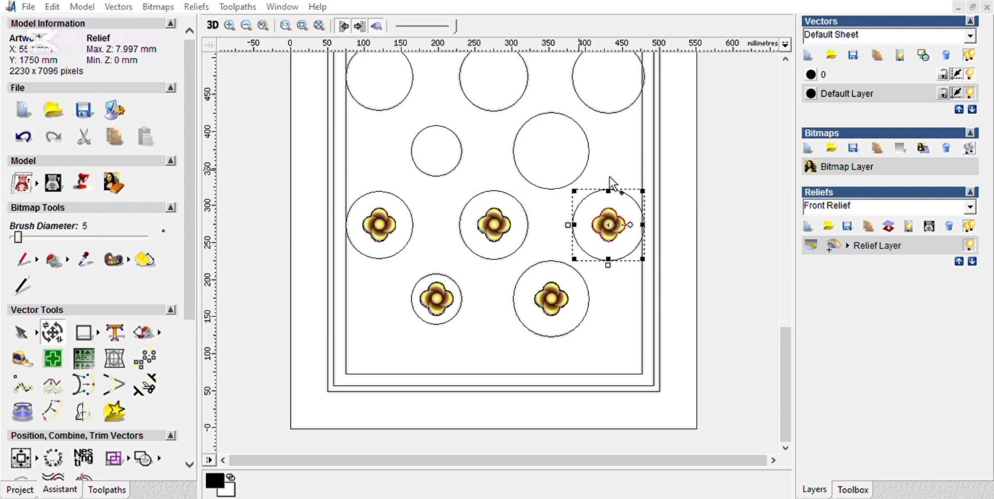
pyautogui.click(612, 203)
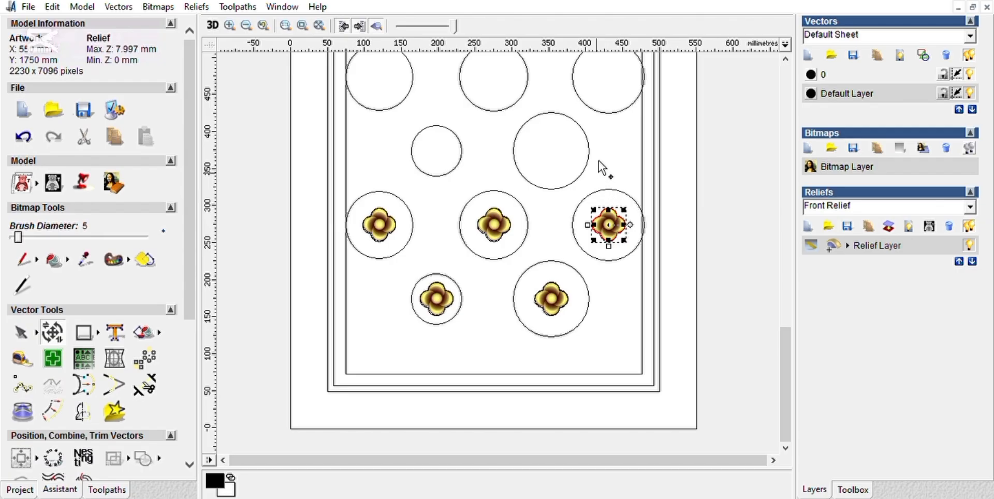
# Centre a flower with its relief in the large circle of the third row from the bottom
pyautogui.keyDown('shift'); pyautogui.click(589, 151); pyautogui.keyUp('shift')
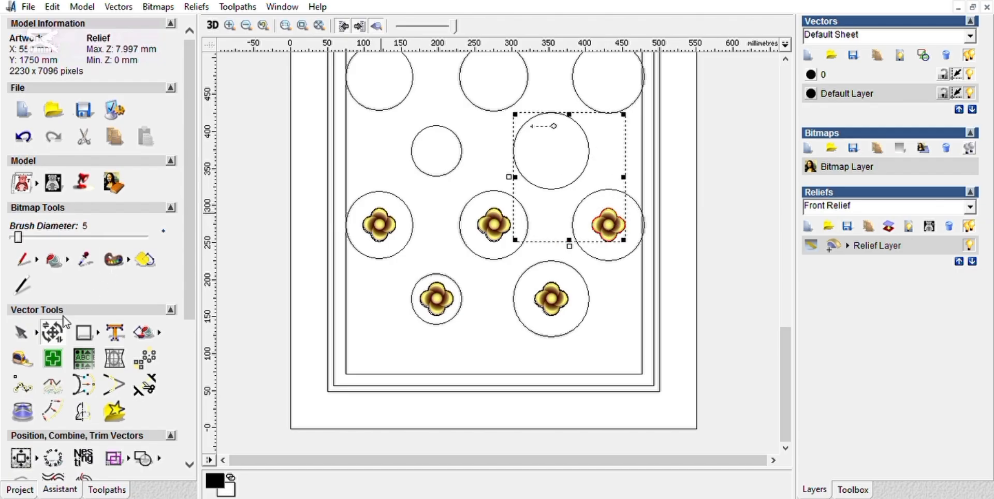
pyautogui.click(22, 449)
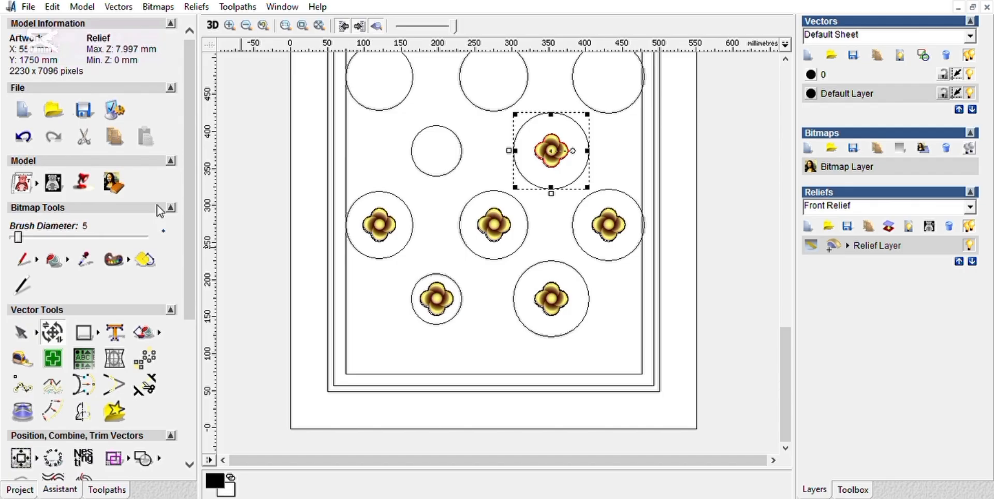
pyautogui.scroll(2, 568, 146)
pyautogui.press('Escape')
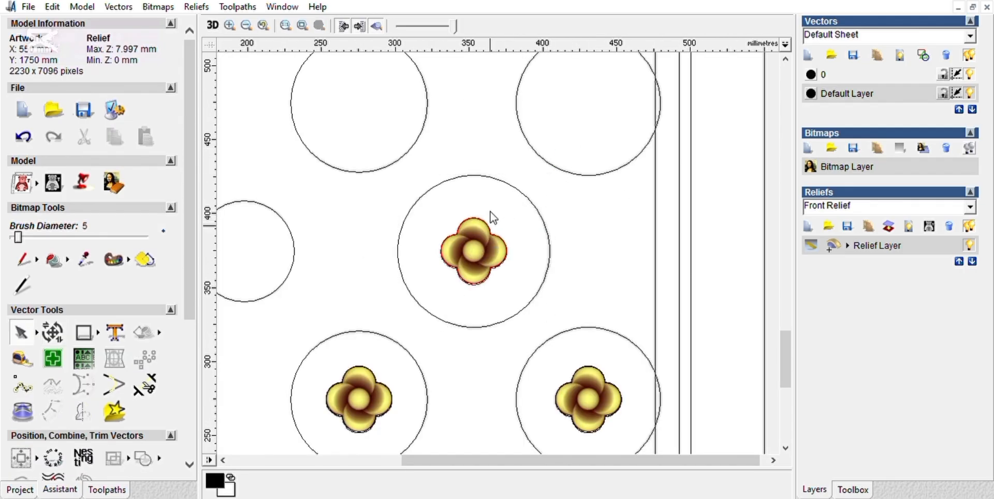
pyautogui.click(488, 222)
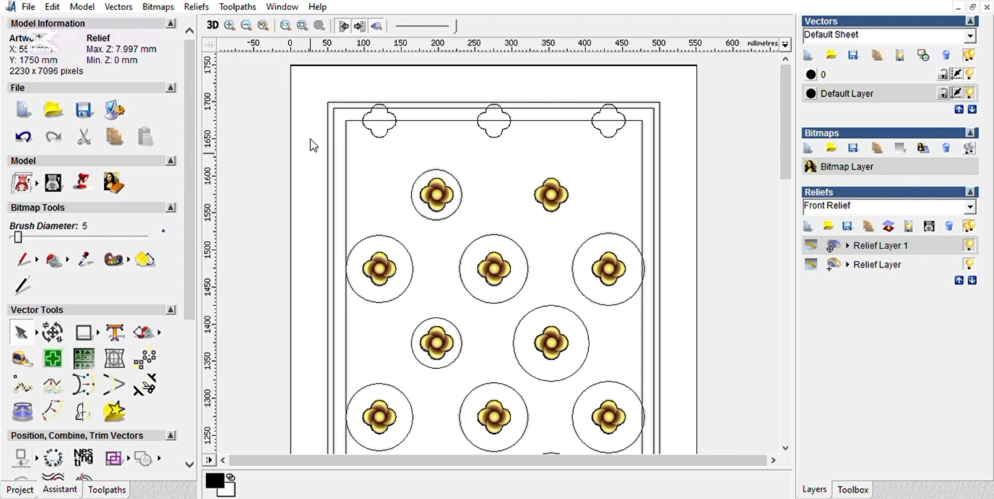
# Delete the guide circles around the flowers, keeping the flower outlines and the frame rectangles
pyautogui.moveTo(310, 153); pyautogui.dragTo(770, 389)
pyautogui.press('Delete')
pyautogui.click(510, 261)
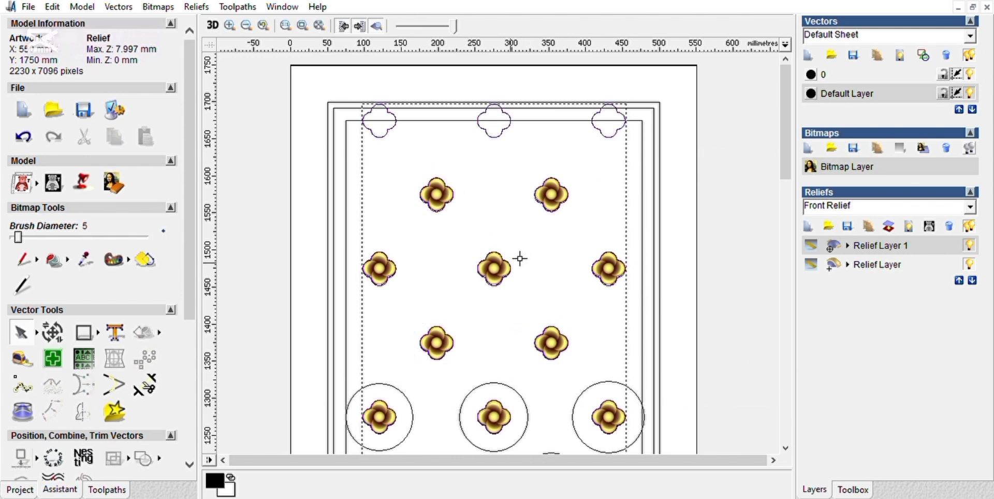
pyautogui.scroll(-1, 522, 229)
pyautogui.moveTo(314, 190); pyautogui.dragTo(690, 364)
pyautogui.press('Delete')
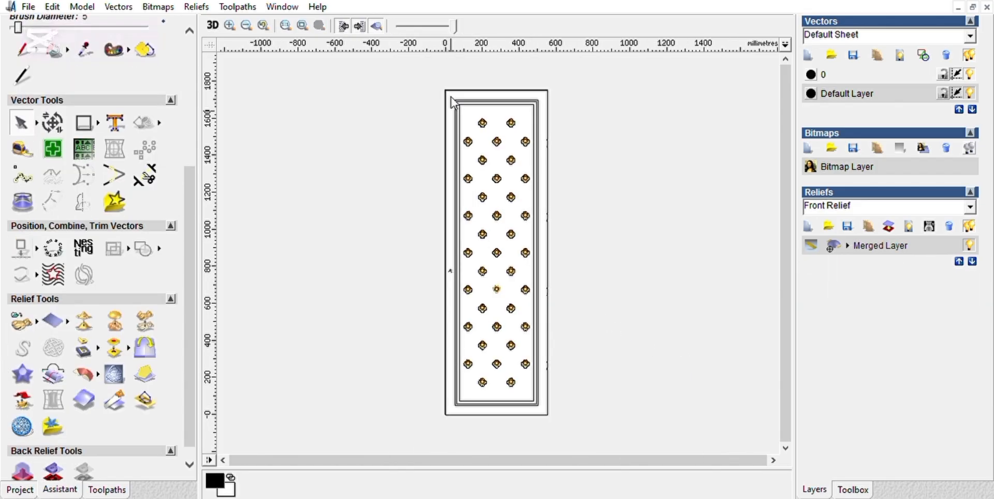
# Select the flower outlines inside the frame and examine how they line up with the merged flower reliefs
pyautogui.moveTo(451, 111); pyautogui.dragTo(578, 399)
pyautogui.scroll(2, 457, 266)
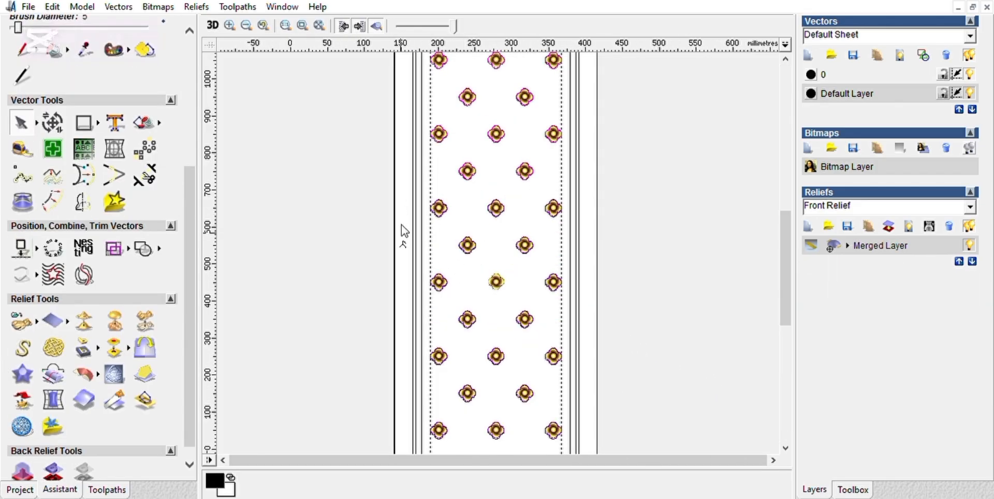
pyautogui.scroll(1, 403, 228)
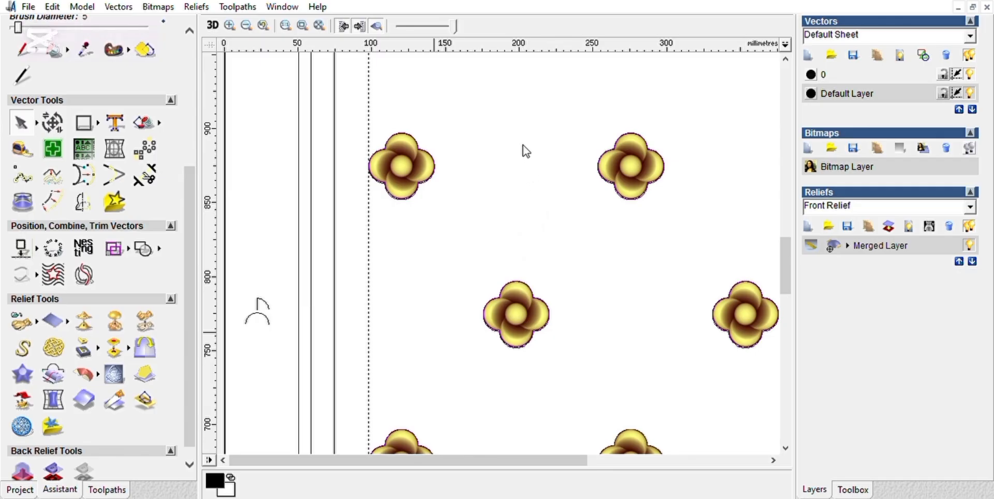
pyautogui.scroll(-1, 472, 249)
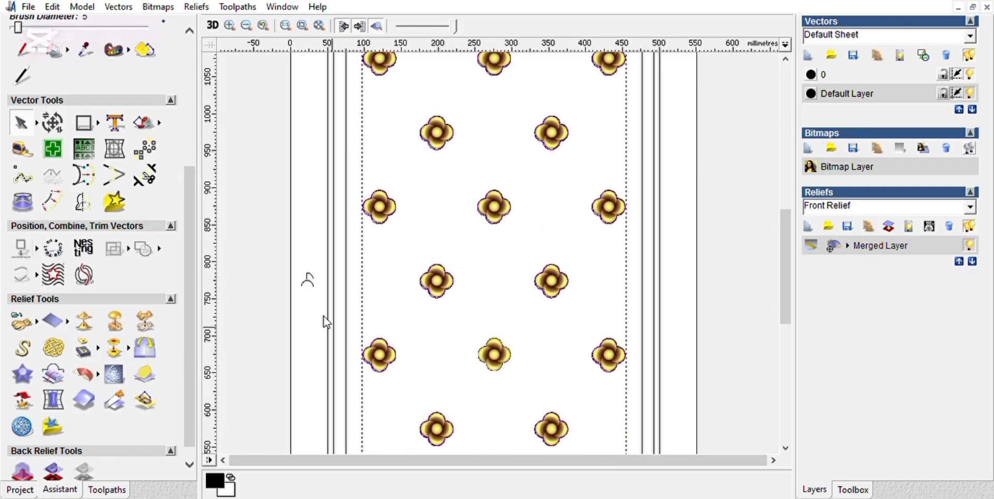
pyautogui.scroll(-2, 487, 257)
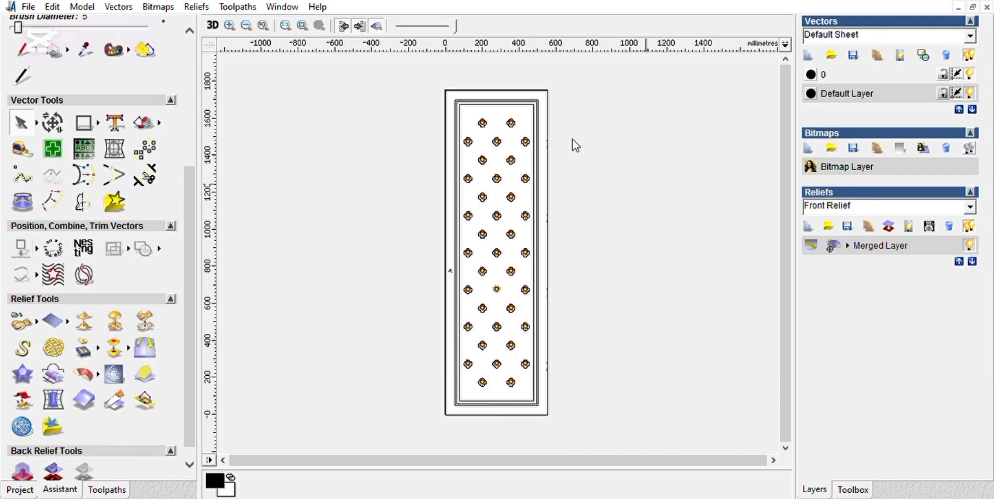
pyautogui.click(573, 139)
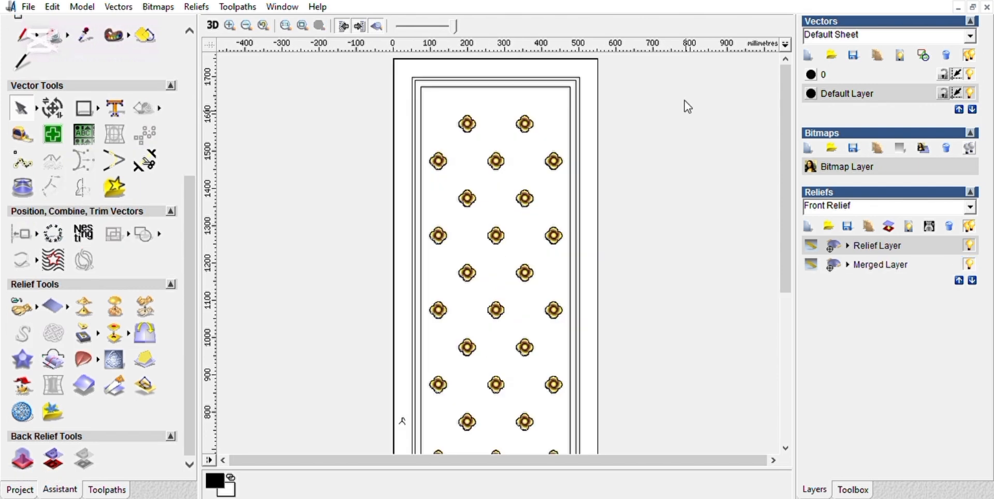
# Activate Merged Layer and examine the frame border relief at its corners and along its sides
pyautogui.click(880, 262)
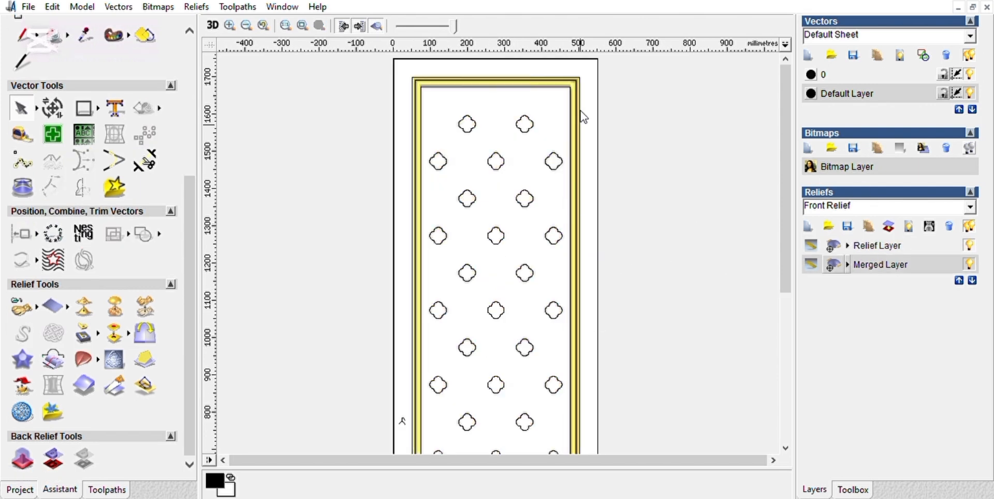
pyautogui.scroll(2, 580, 109)
pyautogui.scroll(-2, 395, 124)
pyautogui.scroll(2, 310, 225)
pyautogui.scroll(-3, 326, 239)
pyautogui.scroll(-3, 344, 233)
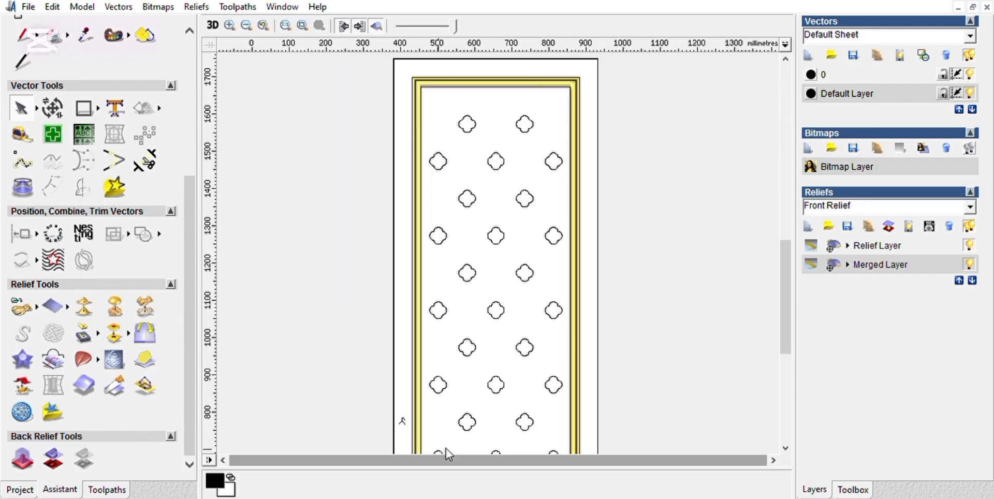
pyautogui.scroll(3, 449, 416)
pyautogui.scroll(2, 368, 382)
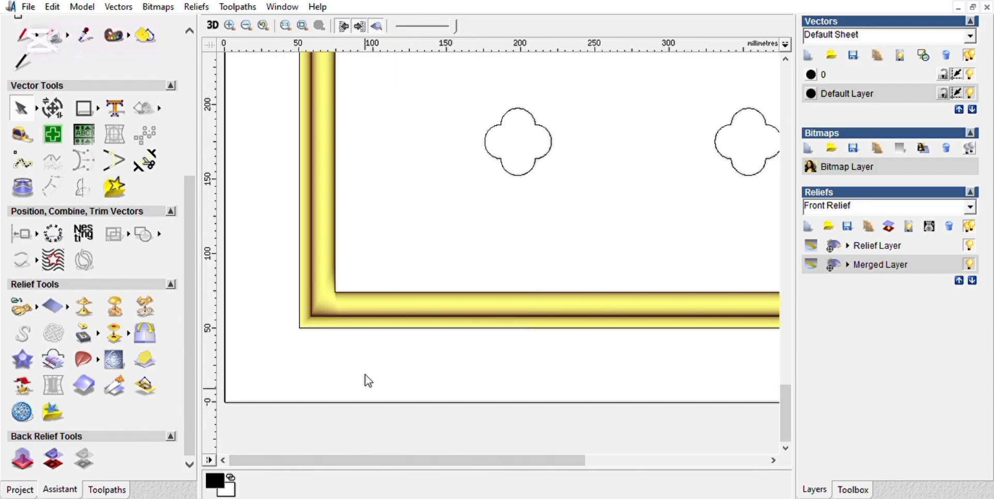
pyautogui.scroll(-2, 658, 327)
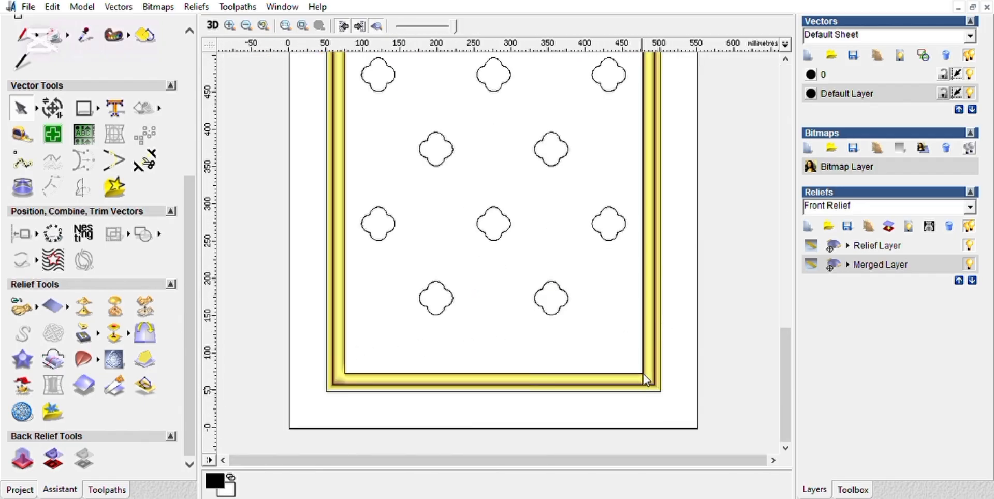
pyautogui.scroll(2, 646, 378)
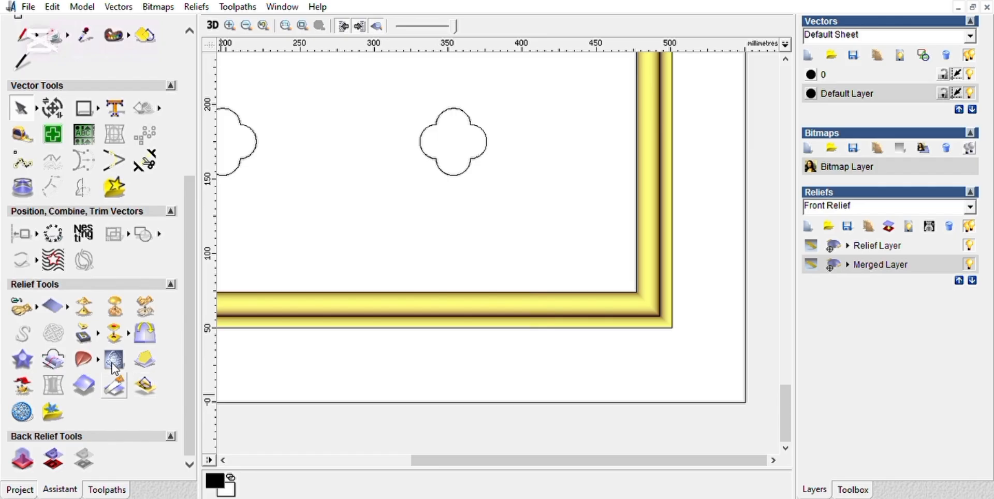
pyautogui.scroll(-4, 555, 395)
pyautogui.scroll(2, 530, 131)
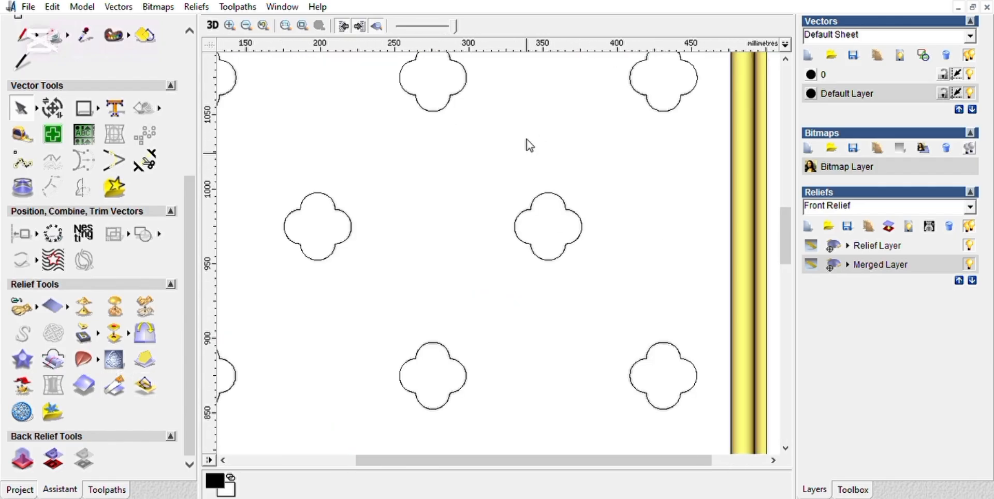
pyautogui.scroll(-2, 528, 146)
pyautogui.scroll(2, 503, 86)
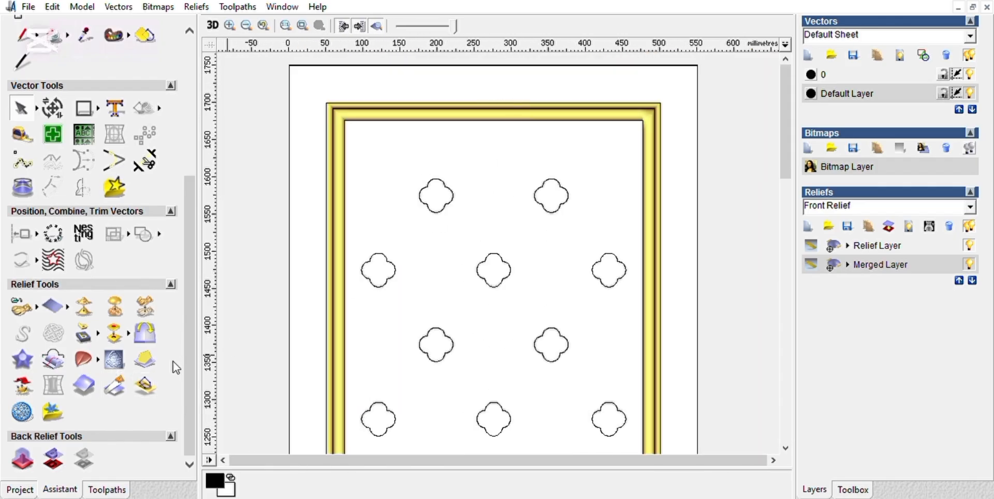
# Mirror-merge the frame relief left over right and top over bottom
pyautogui.click(141, 330)
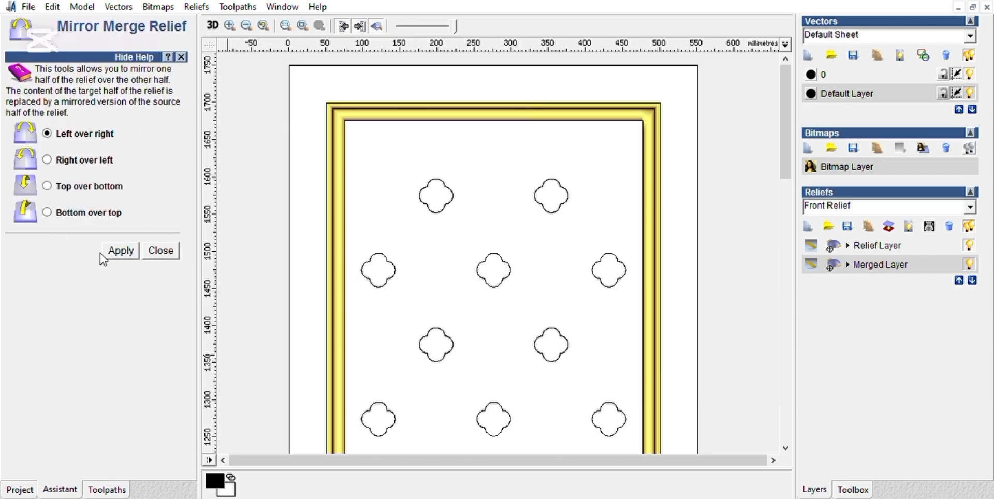
pyautogui.click(123, 247)
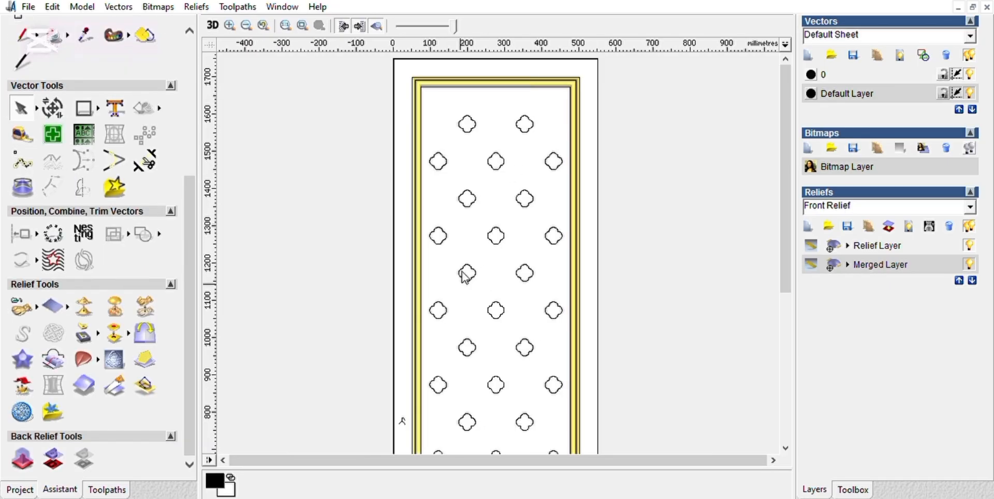
pyautogui.click(115, 359)
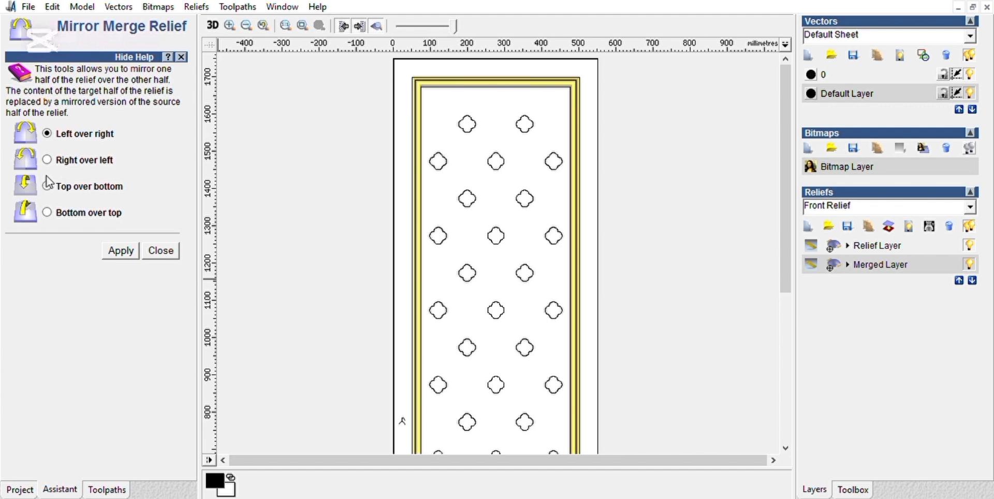
pyautogui.click(119, 249)
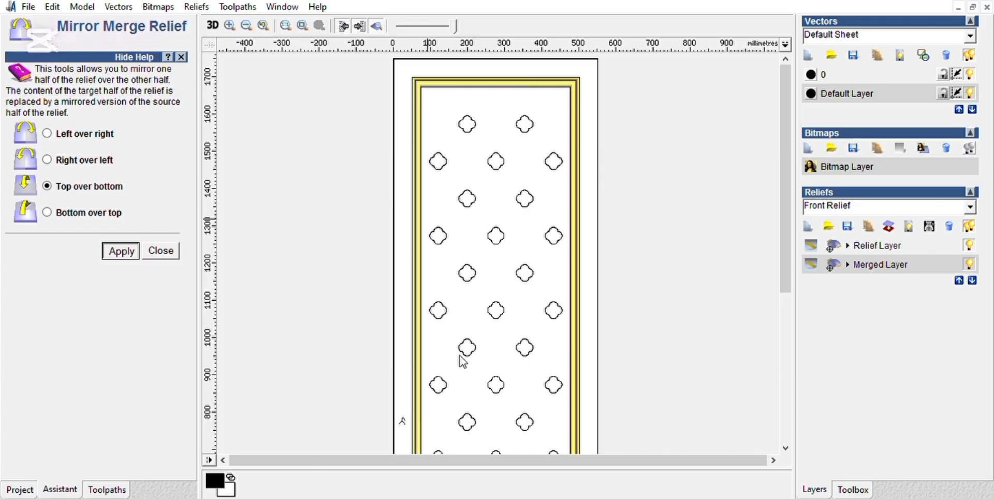
# Check the mirrored frame relief along the panel's lower edge and close the Mirror Merge tool
pyautogui.scroll(-2, 460, 355)
pyautogui.scroll(4, 509, 365)
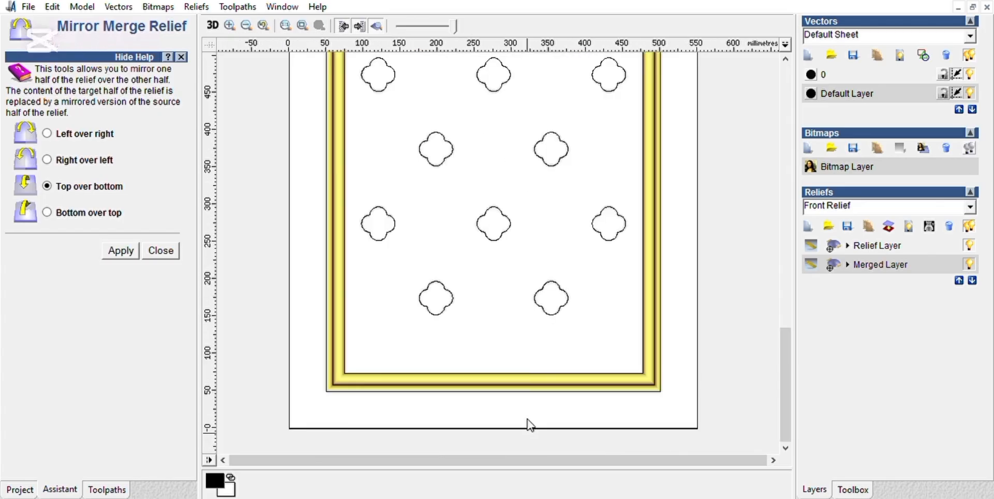
pyautogui.click(161, 250)
pyautogui.scroll(-4, 466, 331)
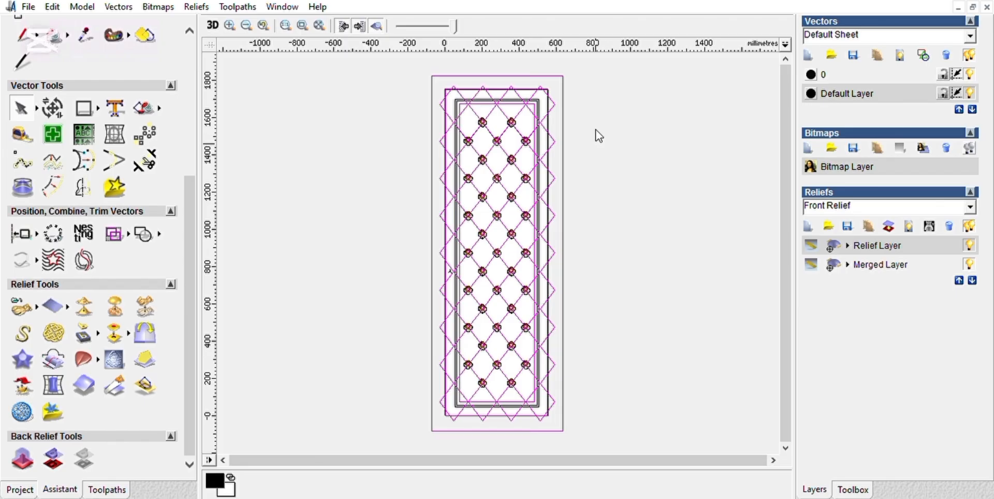
# Delete the oversized outer rectangle around the door panel, keeping the diamond lattice and the frame rectangles
pyautogui.hotkey('ctrl', 'a')
pyautogui.scroll(1, 543, 104)
pyautogui.scroll(1, 575, 127)
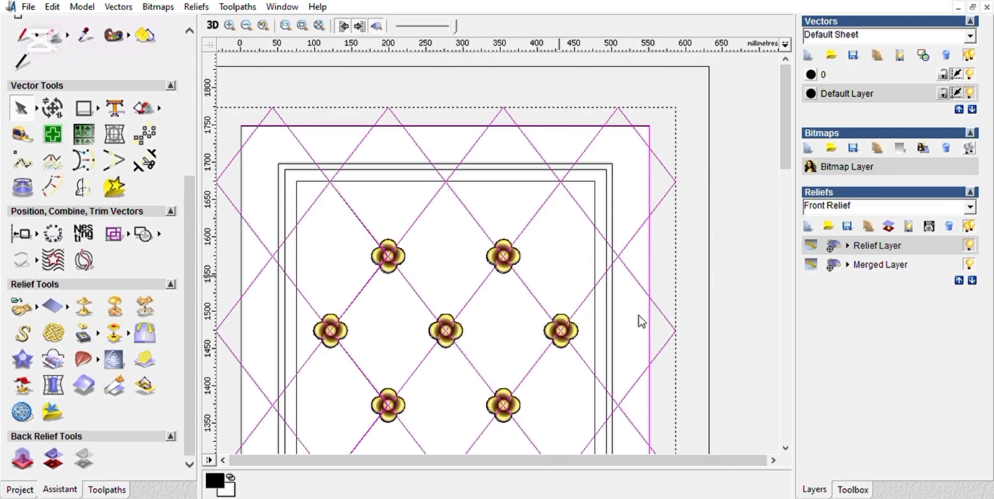
pyautogui.click(548, 207)
pyautogui.click(593, 174)
pyautogui.click(599, 161)
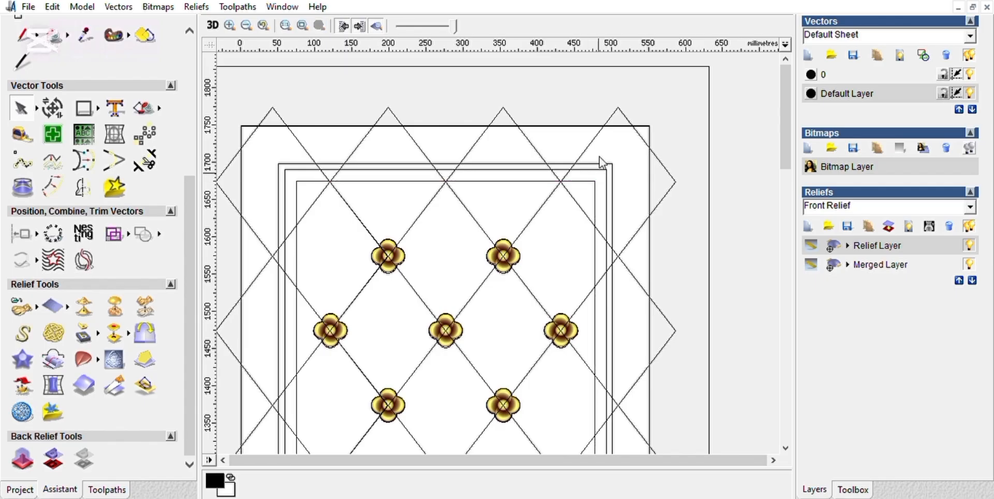
pyautogui.click(710, 68)
pyautogui.click(699, 80)
# Examine how the diamond lattice crossings line up with the centres of the flower reliefs
pyautogui.scroll(-2, 570, 178)
pyautogui.scroll(5, 553, 239)
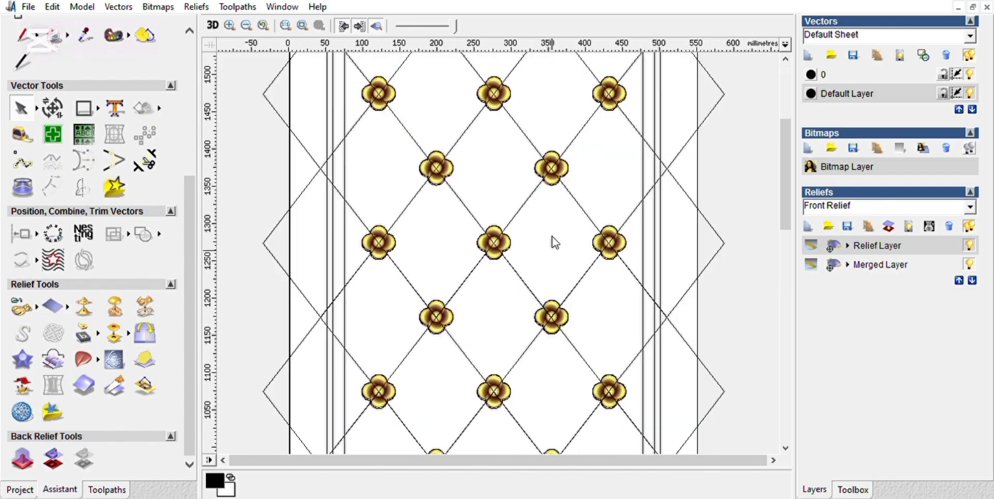
pyautogui.scroll(2, 604, 238)
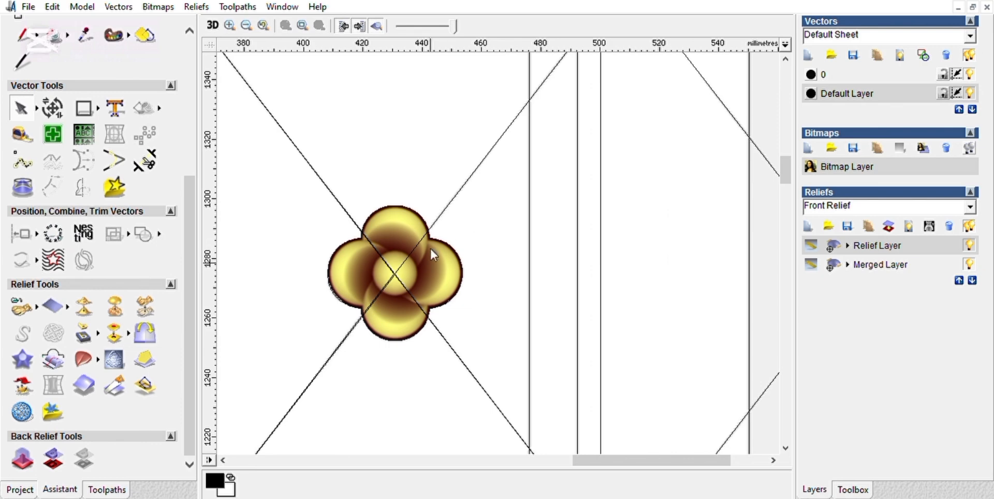
pyautogui.scroll(-4, 406, 272)
pyautogui.scroll(3, 498, 76)
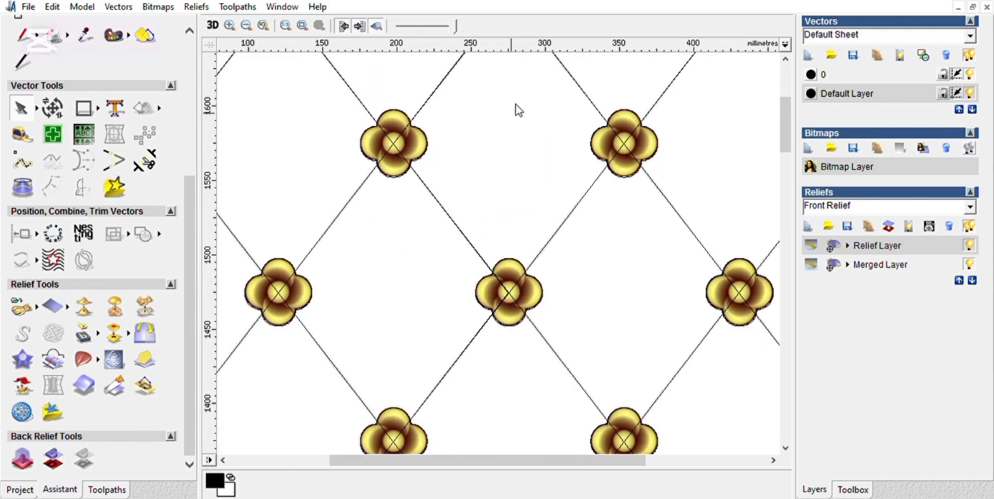
pyautogui.scroll(3, 519, 110)
pyautogui.scroll(-2, 503, 190)
# Add a new front relief layer and build domed cushion reliefs inside the diamonds of the lattice
pyautogui.click(808, 226)
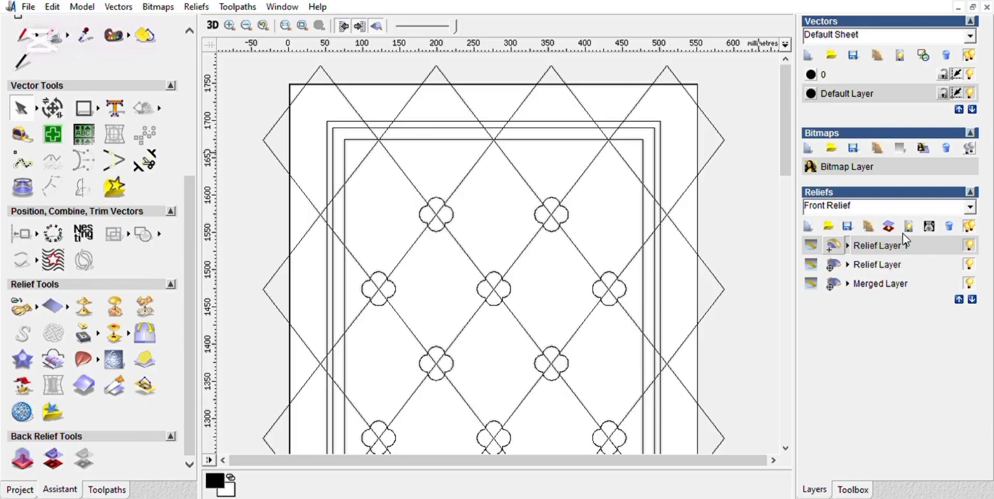
pyautogui.click(616, 137)
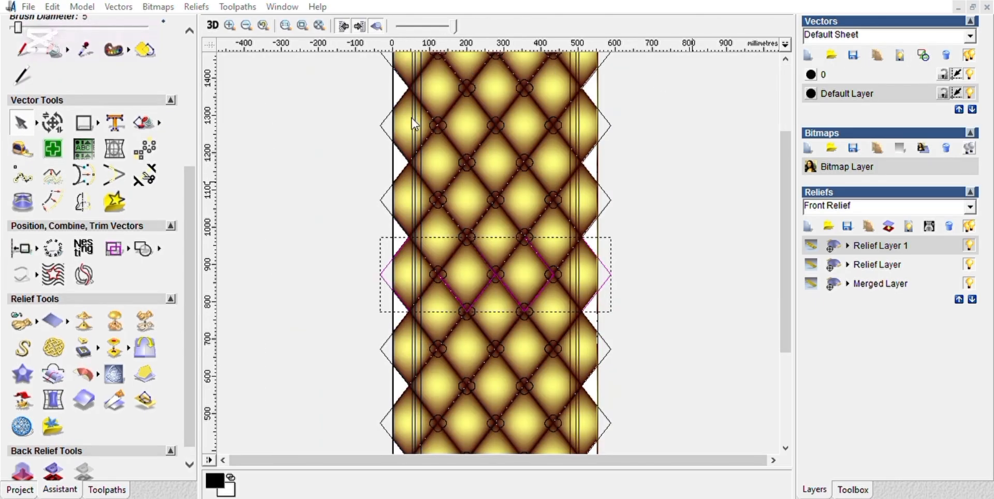
# Examine the cushioned diamond relief and the flowers in 3D, from above and at oblique angles
pyautogui.click(210, 25)
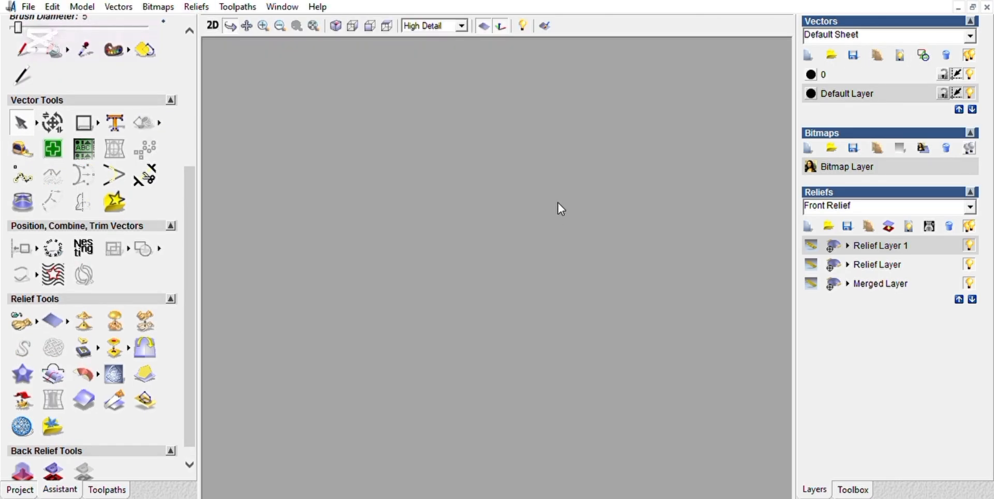
pyautogui.scroll(-6, 480, 199)
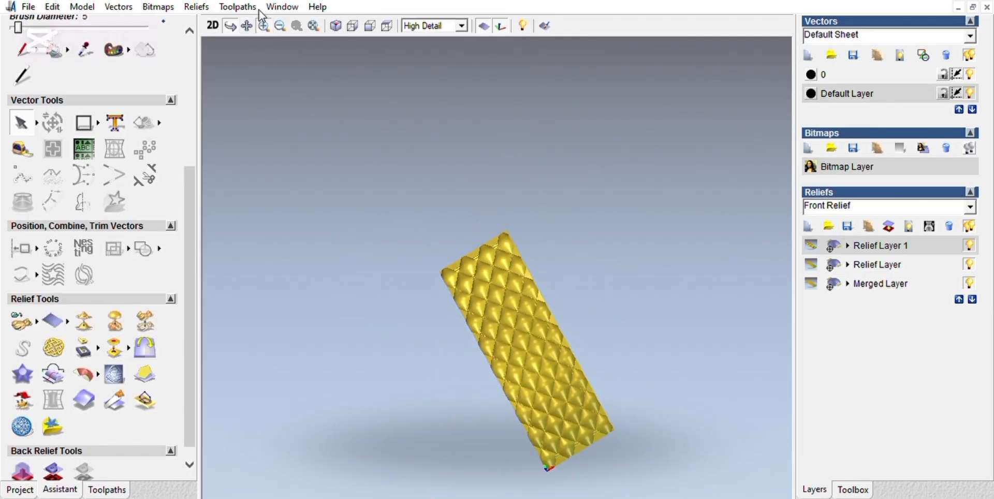
pyautogui.scroll(5, 475, 194)
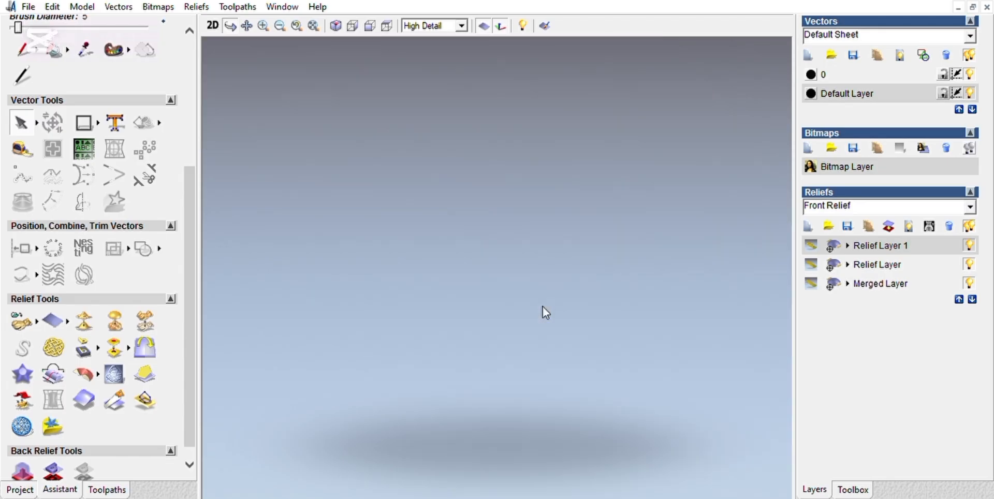
pyautogui.scroll(5, 544, 310)
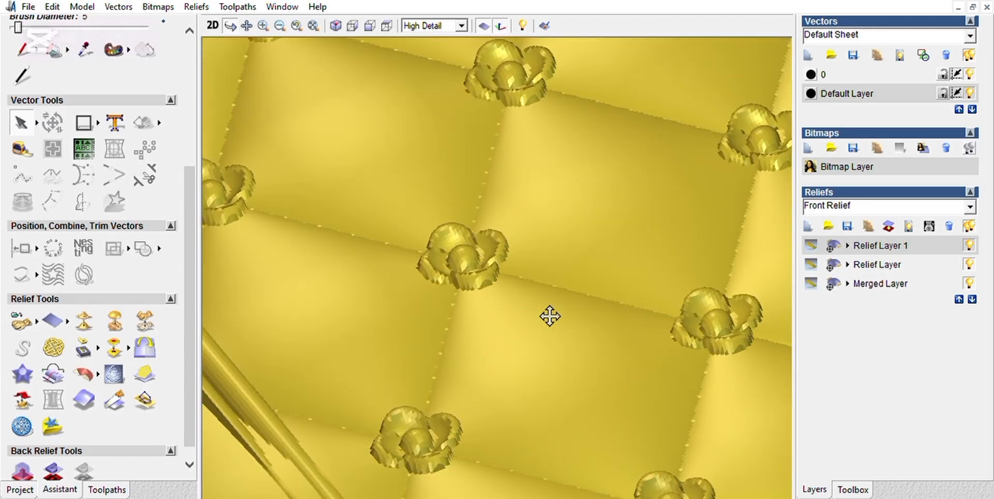
pyautogui.moveTo(550, 316); pyautogui.dragTo(550, 348)
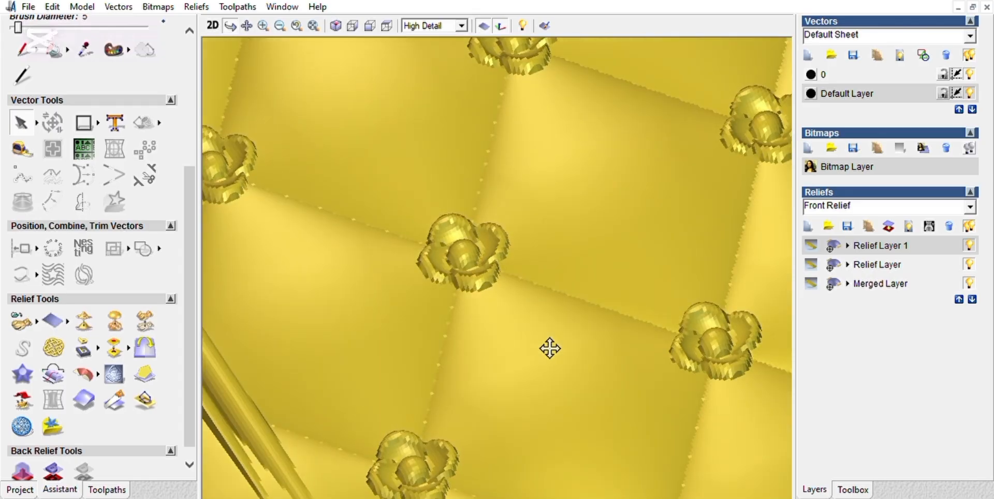
pyautogui.moveTo(406, 302); pyautogui.dragTo(451, 201)
pyautogui.scroll(5, 437, 204)
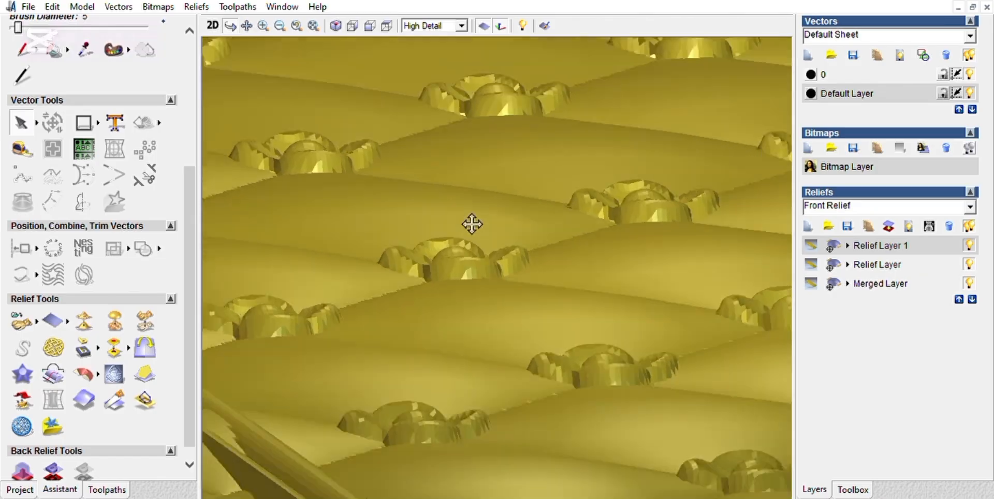
pyautogui.scroll(-5, 568, 274)
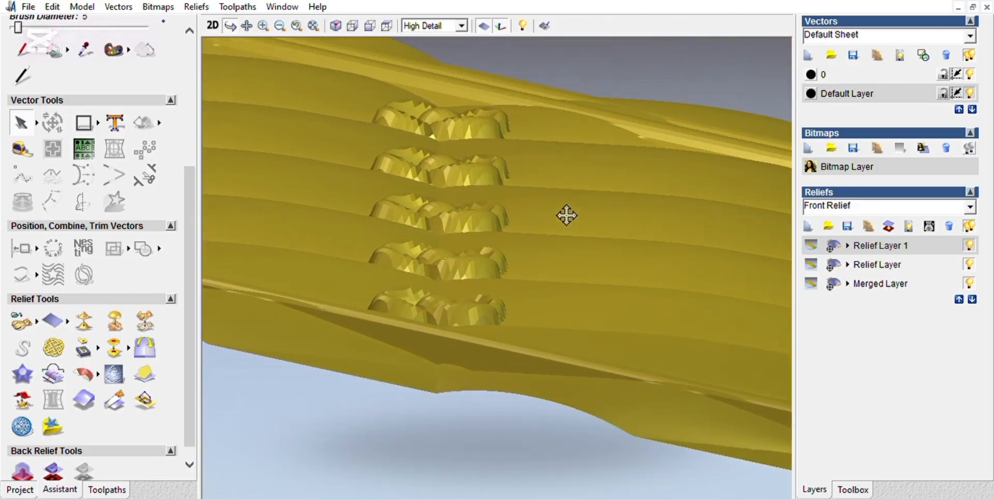
pyautogui.moveTo(527, 214); pyautogui.dragTo(482, 303)
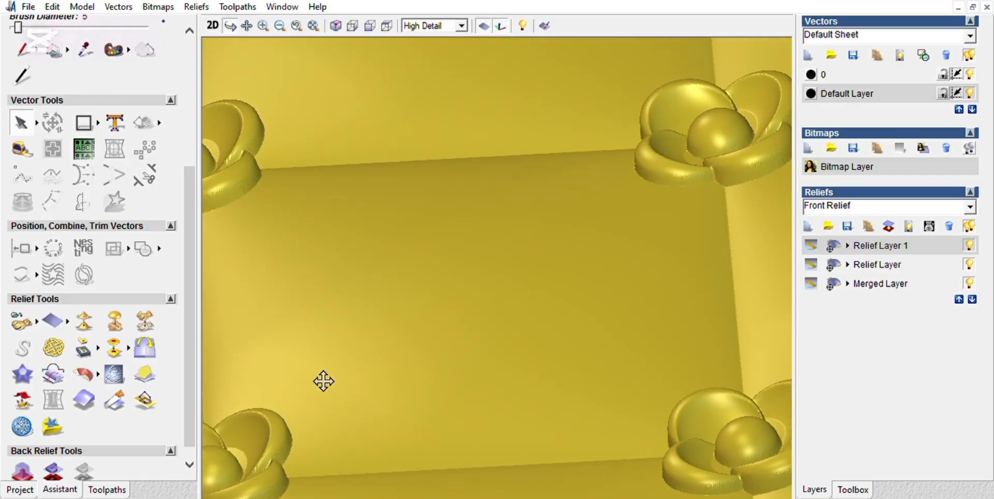
pyautogui.moveTo(378, 371); pyautogui.dragTo(460, 228)
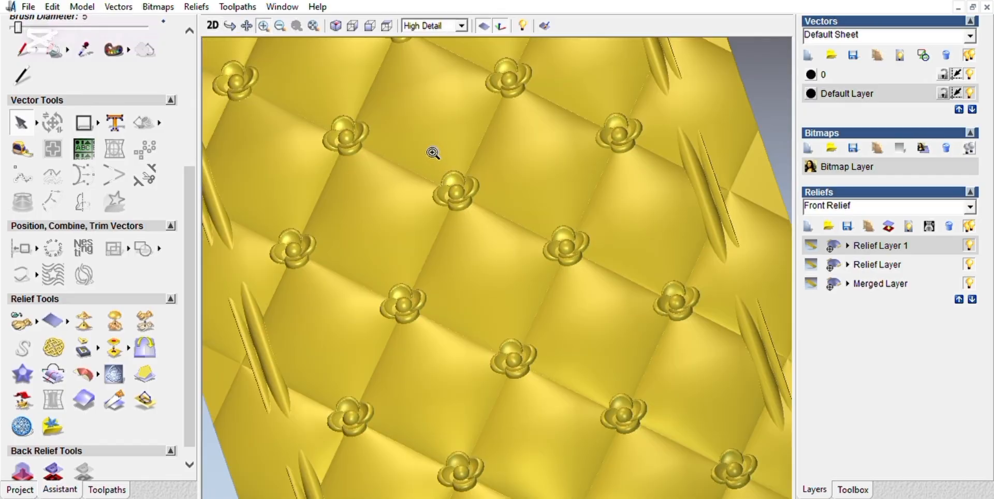
# Inspect a single flower relief up close where its petals meet the surrounding cushions
pyautogui.scroll(5, 474, 209)
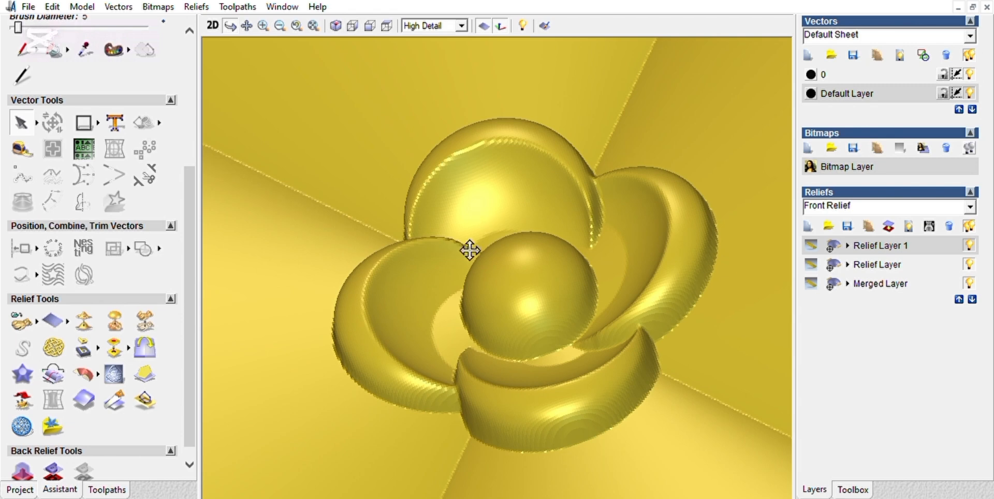
pyautogui.moveTo(468, 248); pyautogui.dragTo(537, 312)
pyautogui.moveTo(487, 283); pyautogui.dragTo(510, 191)
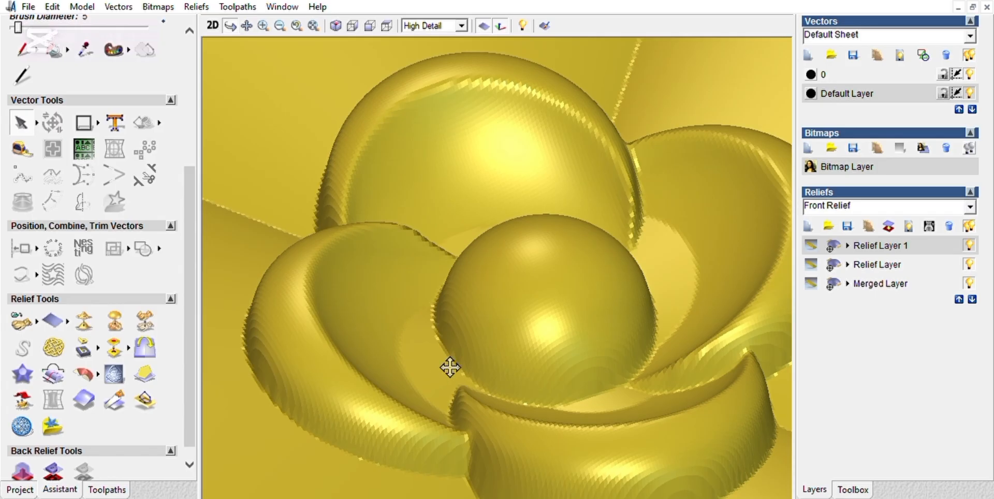
# Offset all the flower outlines inwards in the 2D view, keeping the original outlines
pyautogui.click(212, 25)
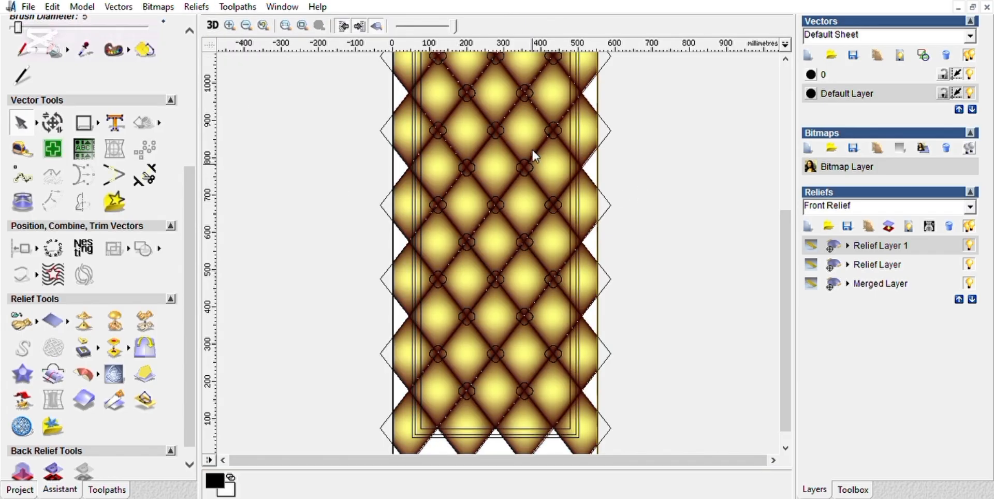
pyautogui.scroll(2, 533, 166)
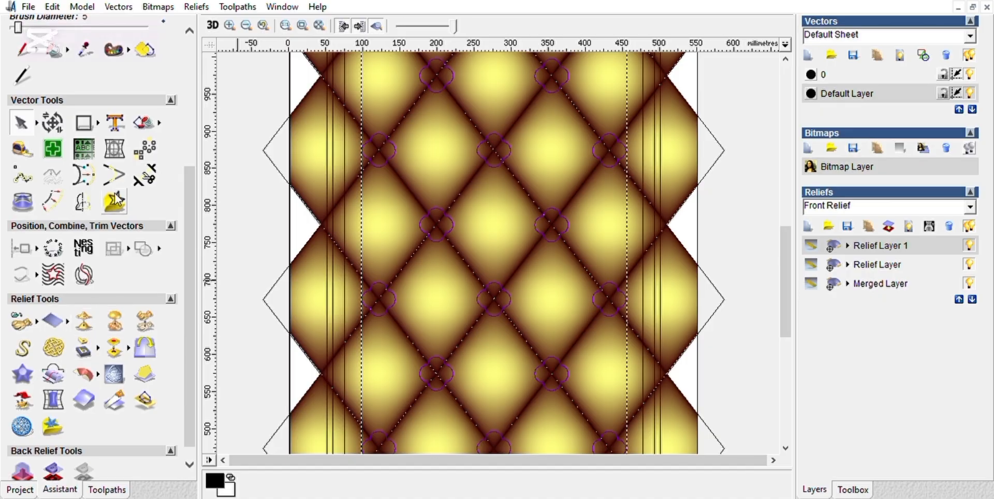
pyautogui.scroll(-1, 52, 254)
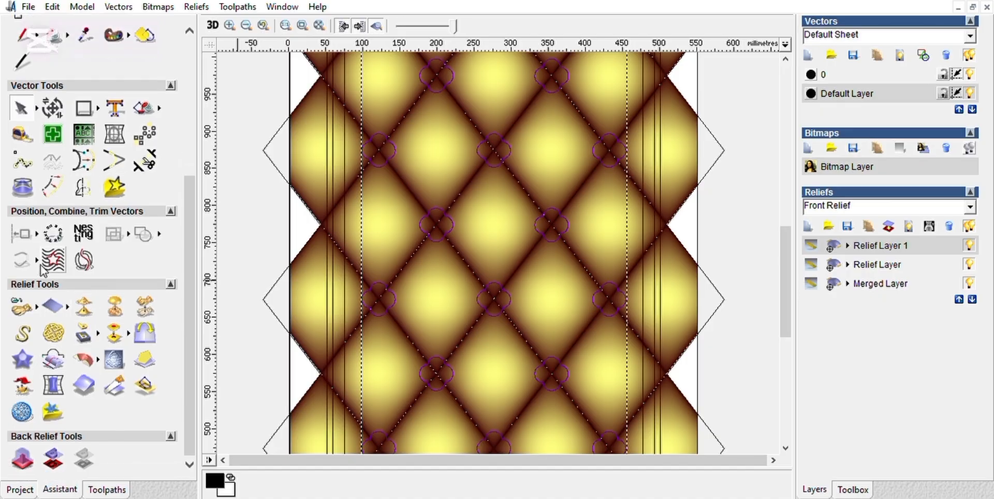
pyautogui.click(61, 178)
pyautogui.moveTo(106, 132); pyautogui.dragTo(63, 127)
pyautogui.write('4')
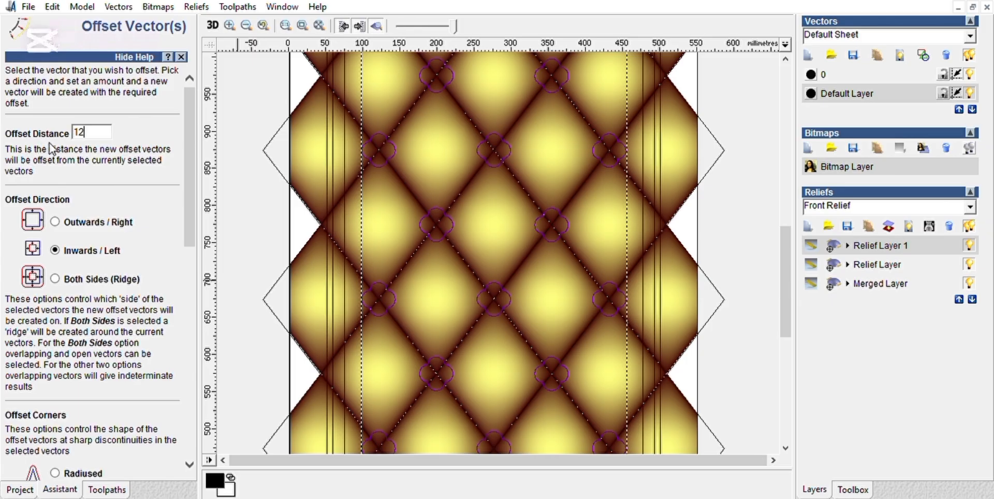
pyautogui.scroll(-10, 77, 207)
pyautogui.scroll(10, 104, 166)
pyautogui.scroll(-12, 101, 313)
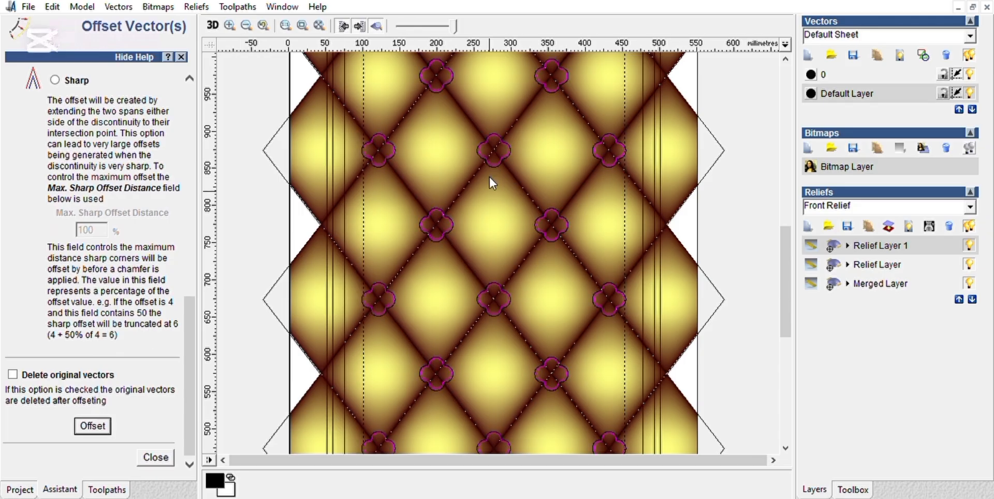
# Clear the cushion relief on Relief Layer 1 inside the inset flower outlines across the whole panel
pyautogui.scroll(4, 620, 147)
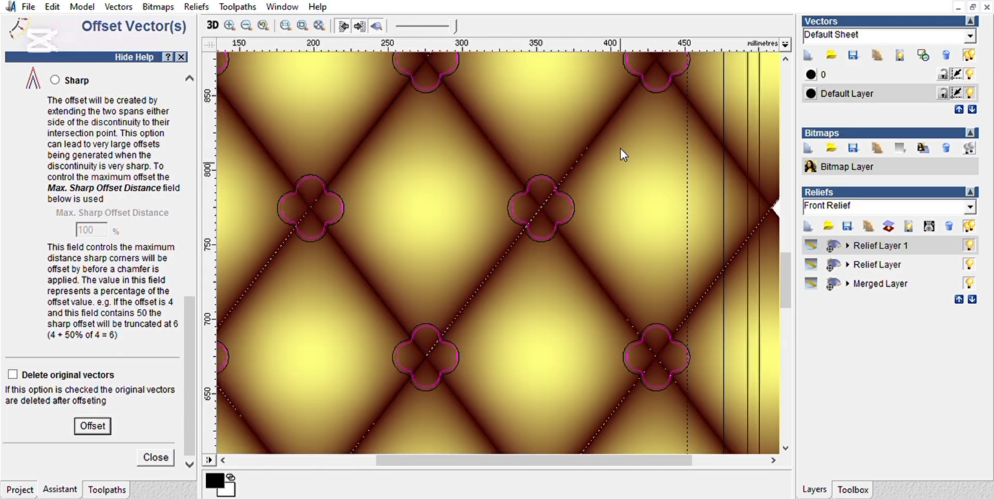
pyautogui.scroll(-4, 435, 207)
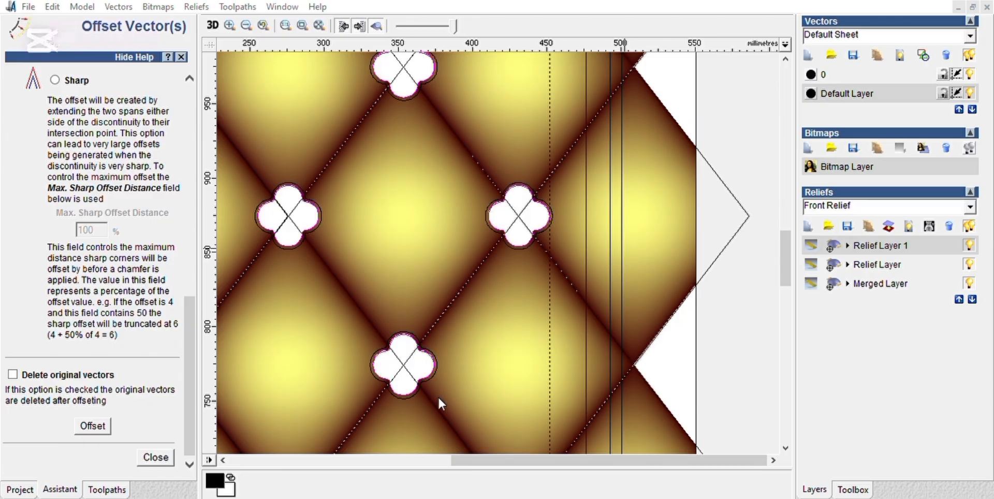
pyautogui.scroll(-3, 557, 246)
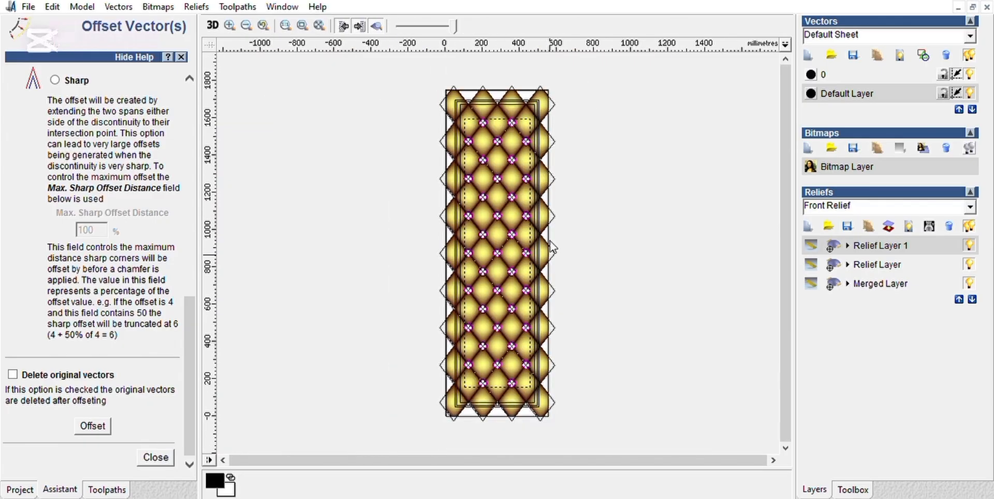
pyautogui.scroll(3, 497, 285)
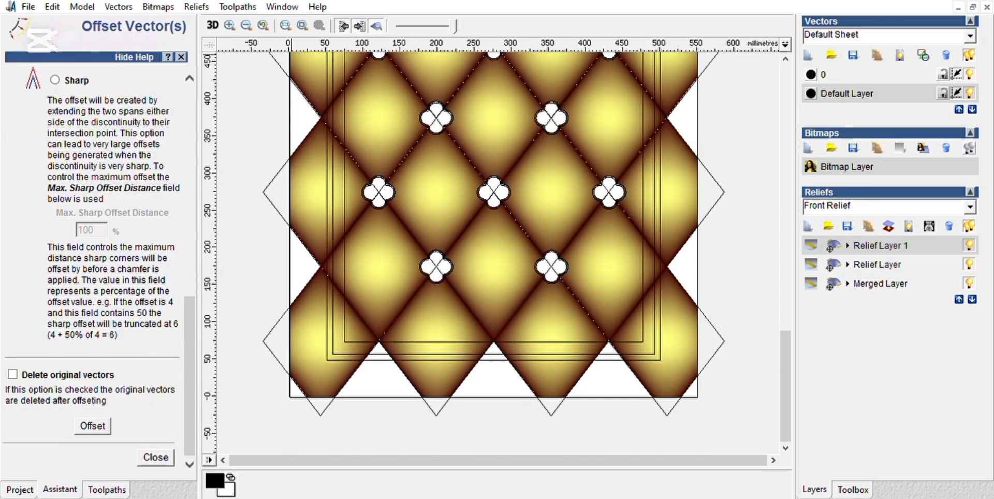
# Inspect the flowers in 3D where the cushion relief is cut out beneath them, up close and across the panel
pyautogui.click(212, 25)
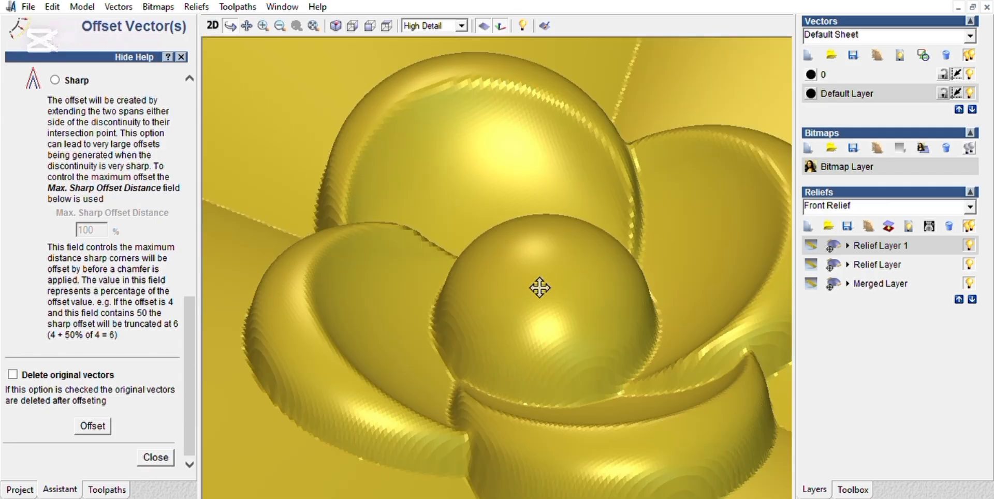
pyautogui.moveTo(539, 287); pyautogui.dragTo(537, 289)
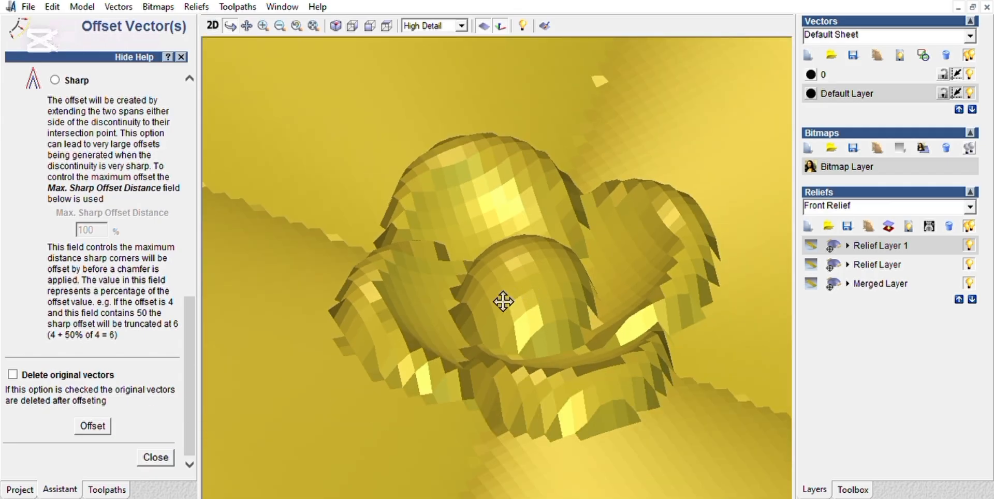
pyautogui.scroll(3, 481, 310)
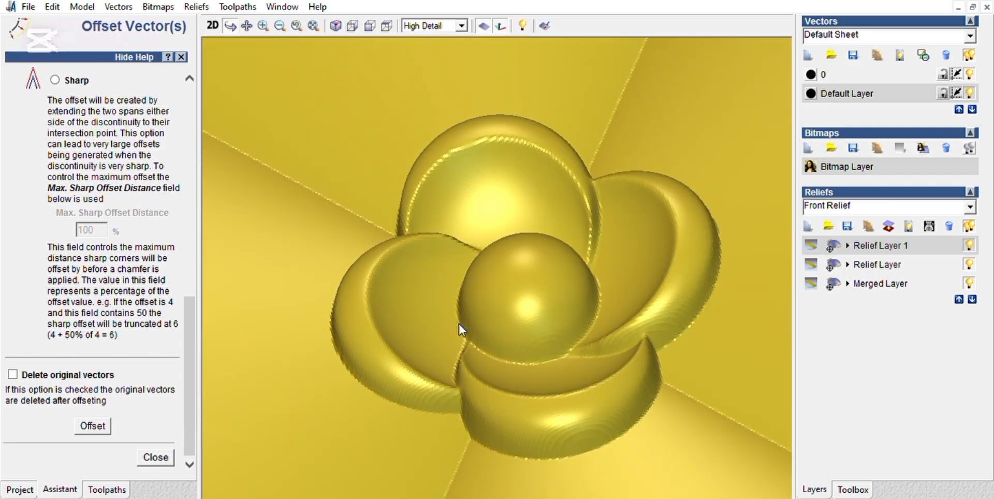
pyautogui.scroll(-3, 458, 322)
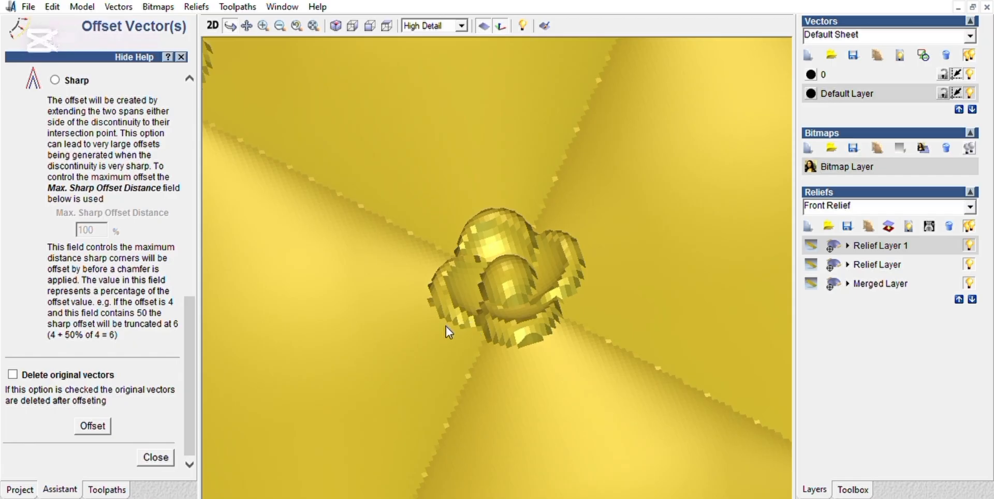
pyautogui.scroll(-5, 544, 176)
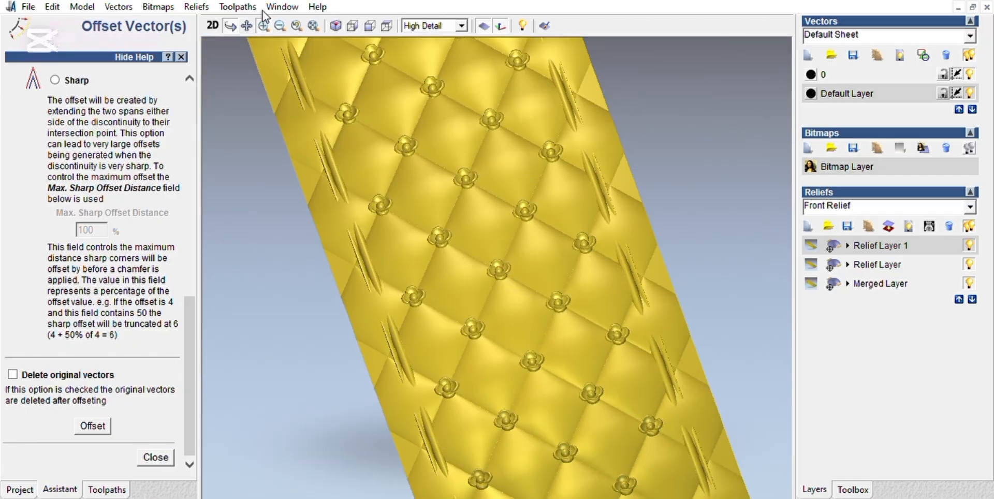
pyautogui.scroll(5, 444, 341)
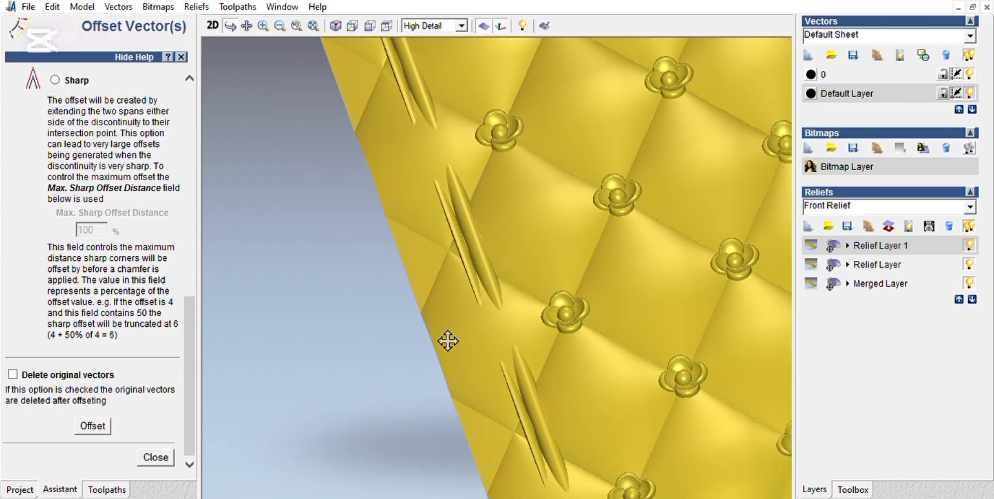
# Clear the cushion relief on Relief Layer 1 outside the innermost frame rectangle, working from the 2D view
pyautogui.click(213, 25)
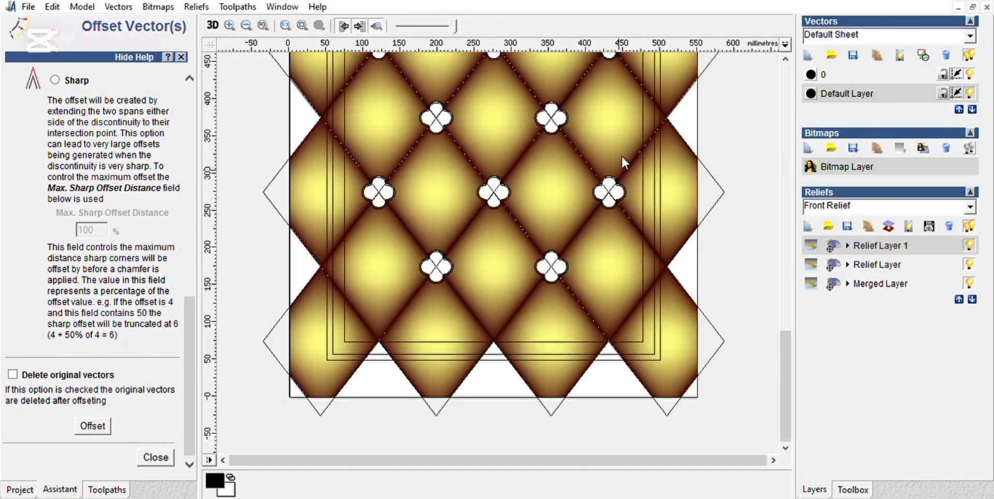
pyautogui.click(644, 164)
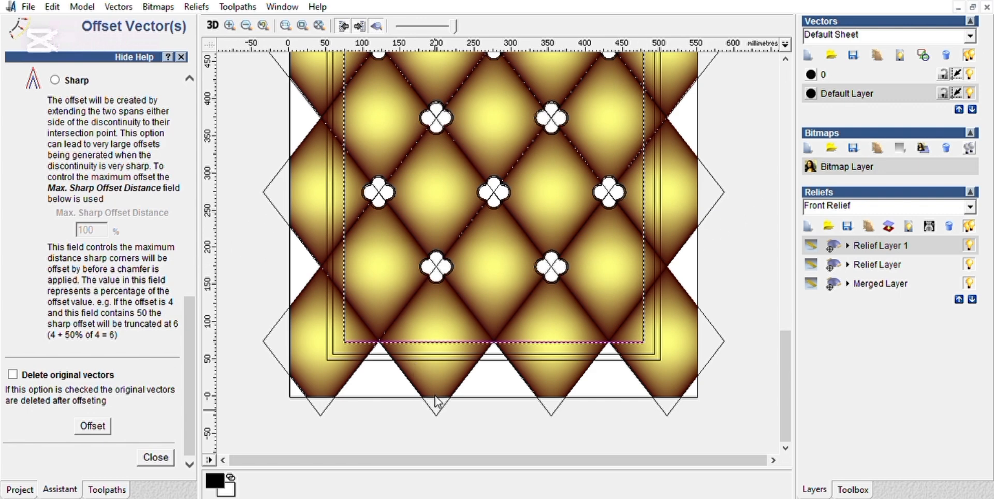
pyautogui.click(161, 455)
pyautogui.click(253, 373)
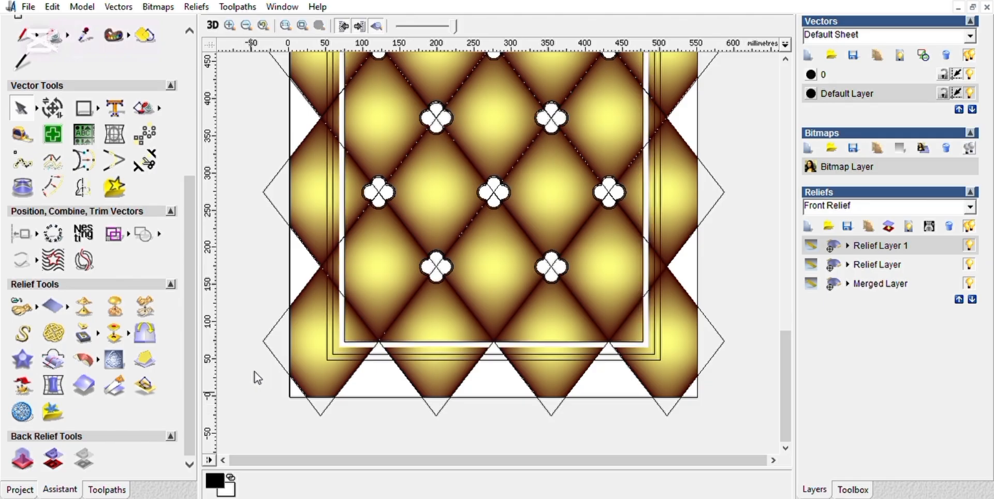
pyautogui.scroll(-2, 433, 278)
pyautogui.scroll(3, 514, 107)
# Smooth the cushion relief along the left and bottom frame edges at the panel's lower end, using a sculpting diameter of 50
pyautogui.click(213, 25)
pyautogui.moveTo(442, 162); pyautogui.dragTo(430, 180)
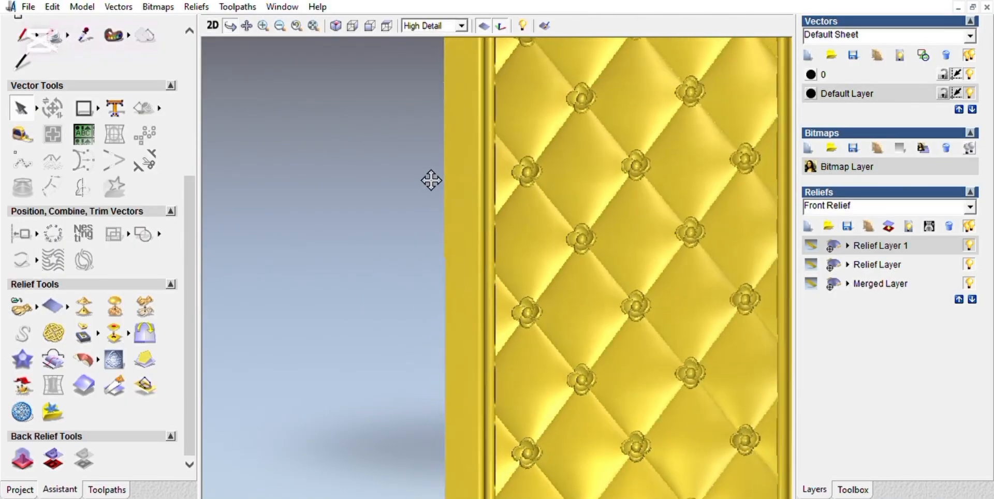
pyautogui.moveTo(566, 195); pyautogui.dragTo(568, 229)
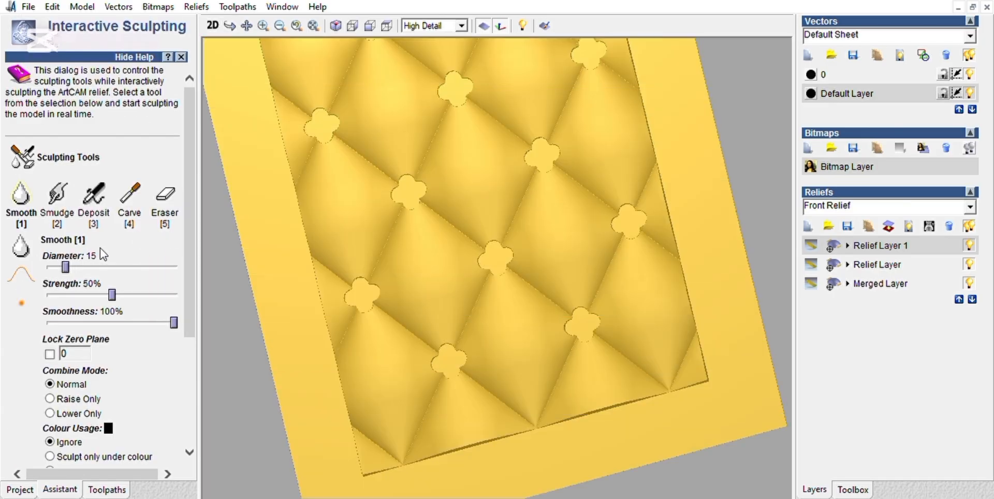
pyautogui.moveTo(66, 267); pyautogui.dragTo(92, 253)
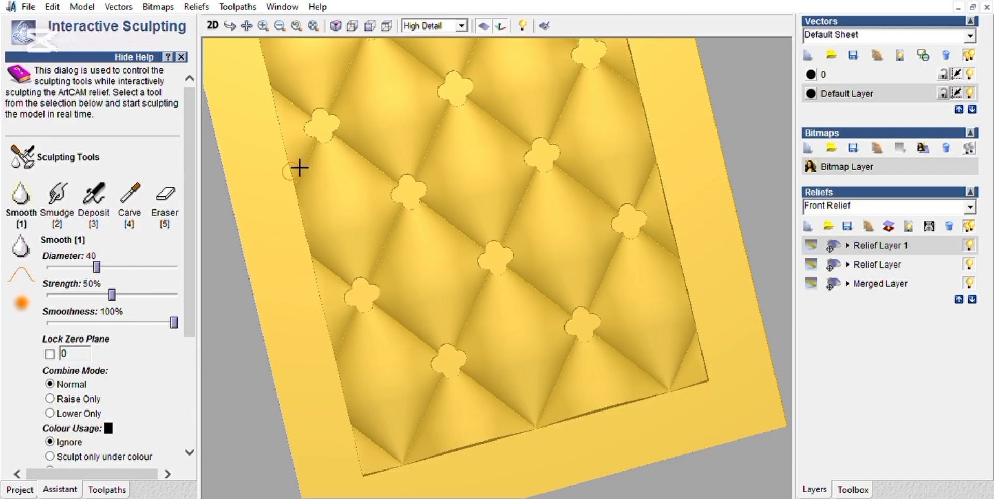
pyautogui.moveTo(97, 267); pyautogui.dragTo(118, 255)
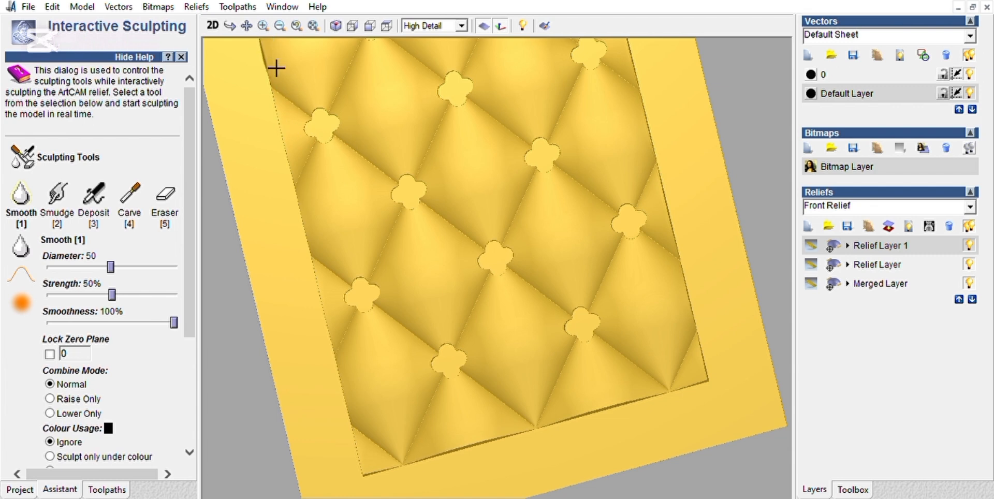
pyautogui.moveTo(279, 86)
pyautogui.mouseDown()
pyautogui.moveTo(306, 218)
pyautogui.moveTo(268, 84)
pyautogui.moveTo(279, 65)
pyautogui.moveTo(284, 156)
pyautogui.moveTo(328, 244)
pyautogui.moveTo(311, 265)
pyautogui.mouseUp()
pyautogui.moveTo(344, 339); pyautogui.dragTo(325, 340)
pyautogui.moveTo(349, 445)
pyautogui.mouseDown()
pyautogui.moveTo(344, 412)
pyautogui.moveTo(359, 404)
pyautogui.moveTo(371, 472)
pyautogui.moveTo(380, 465)
pyautogui.mouseUp()
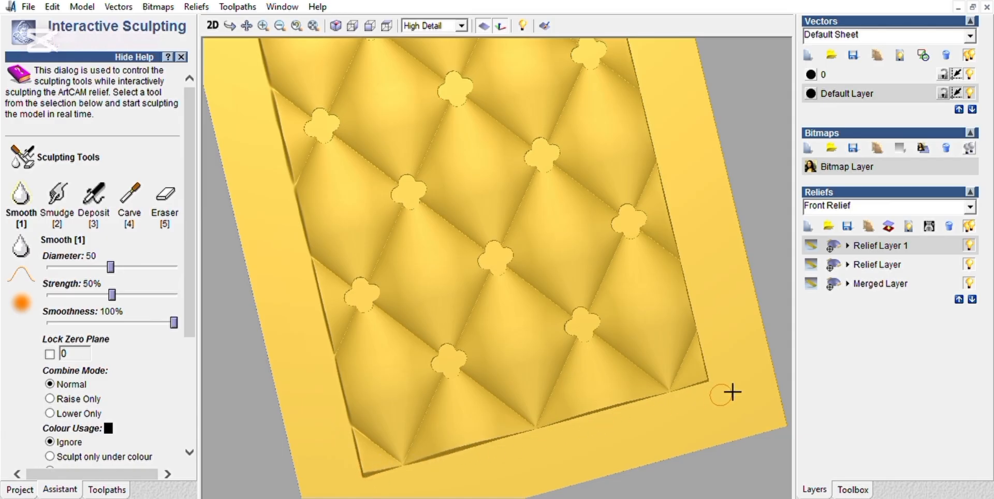
pyautogui.moveTo(727, 374); pyautogui.dragTo(671, 400)
pyautogui.moveTo(601, 413)
pyautogui.mouseDown()
pyautogui.moveTo(665, 401)
pyautogui.moveTo(557, 420)
pyautogui.moveTo(539, 434)
pyautogui.moveTo(411, 466)
pyautogui.moveTo(430, 461)
pyautogui.mouseUp()
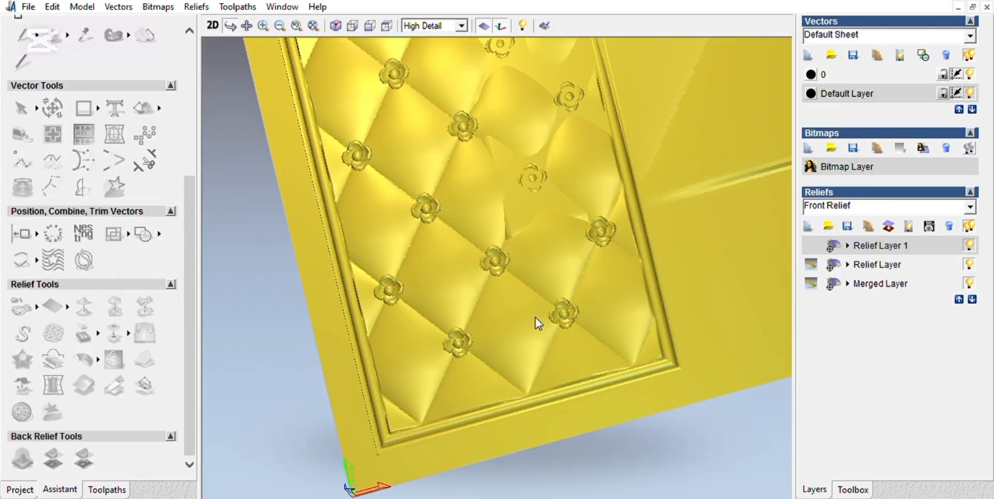
# Smooth the cushion relief along the left frame edge through the middle of the panel with the Smooth sculpting tool at diameter 50
pyautogui.scroll(-3, 537, 323)
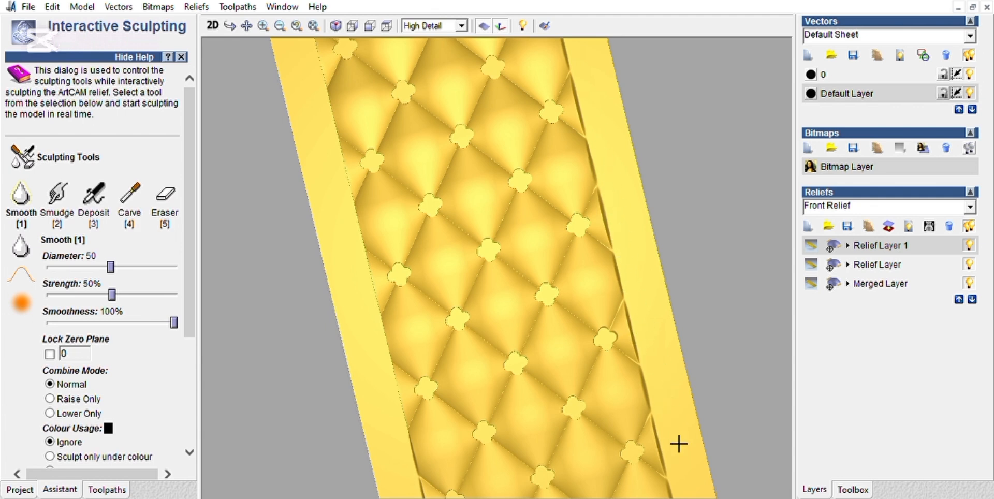
pyautogui.moveTo(413, 411); pyautogui.dragTo(418, 408)
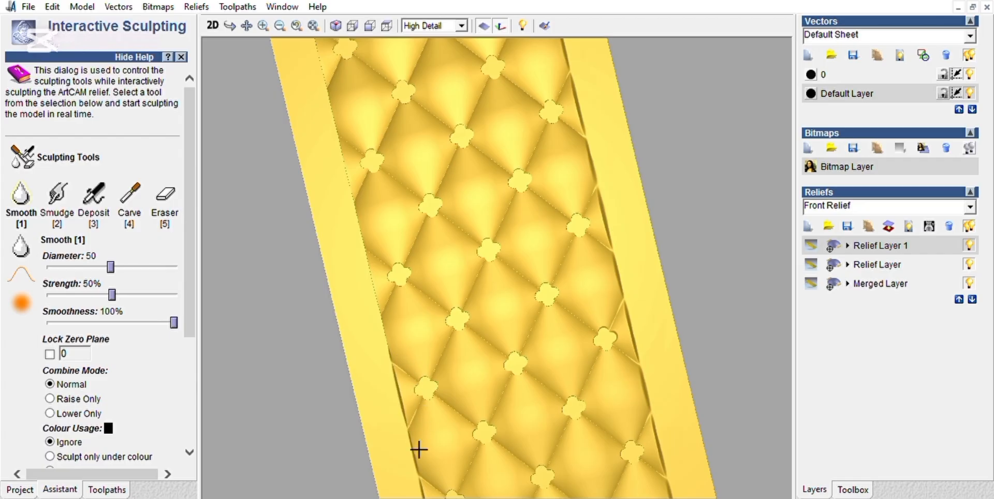
pyautogui.moveTo(384, 280)
pyautogui.mouseDown()
pyautogui.moveTo(383, 324)
pyautogui.moveTo(381, 248)
pyautogui.moveTo(392, 319)
pyautogui.mouseUp()
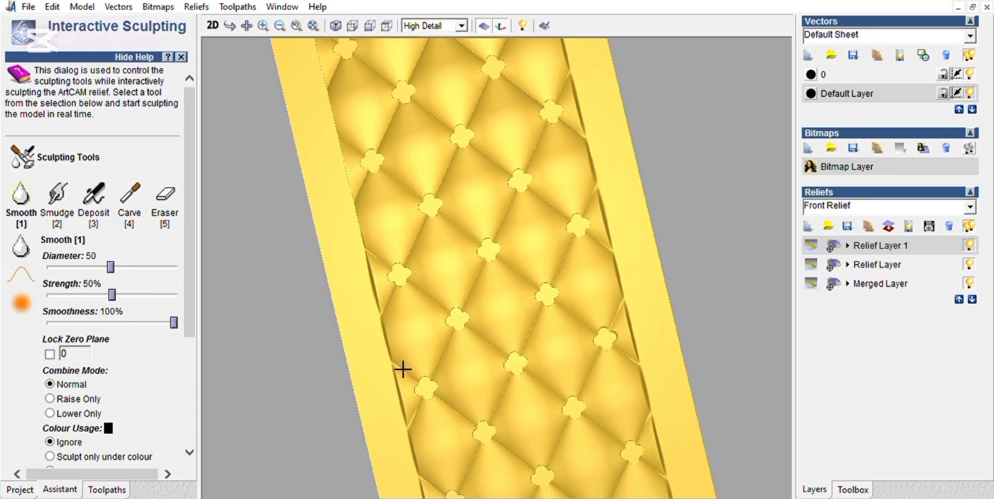
pyautogui.moveTo(363, 187)
pyautogui.mouseDown()
pyautogui.moveTo(344, 114)
pyautogui.moveTo(371, 196)
pyautogui.mouseUp()
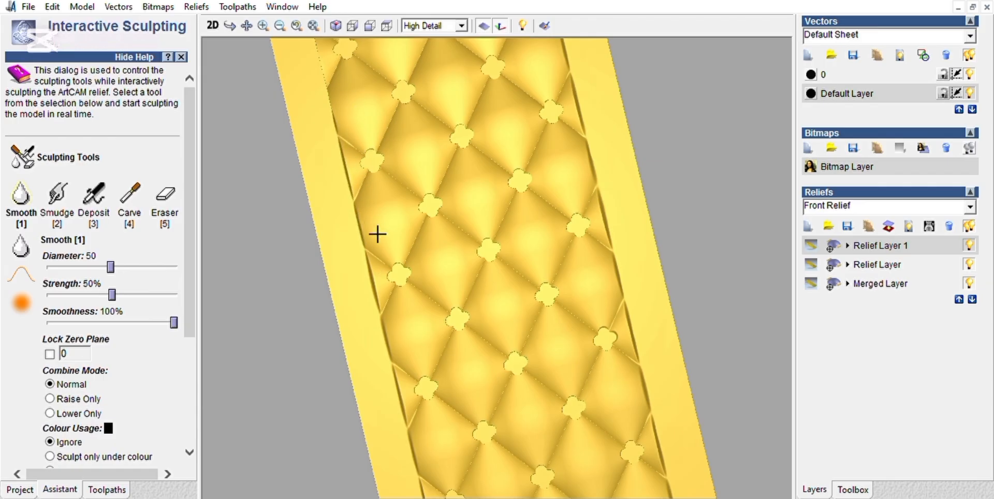
pyautogui.moveTo(354, 144)
pyautogui.mouseDown()
pyautogui.moveTo(331, 73)
pyautogui.moveTo(335, 102)
pyautogui.mouseUp()
pyautogui.moveTo(335, 64); pyautogui.dragTo(339, 121)
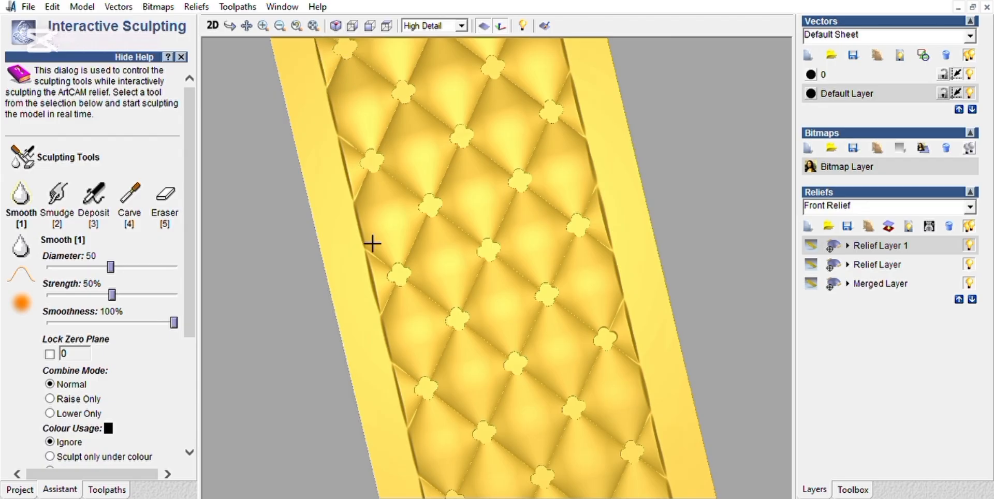
# Inspect the smoothed cushion edges in 3D over the whole panel and up close near its upper end
pyautogui.scroll(-3, 154, 381)
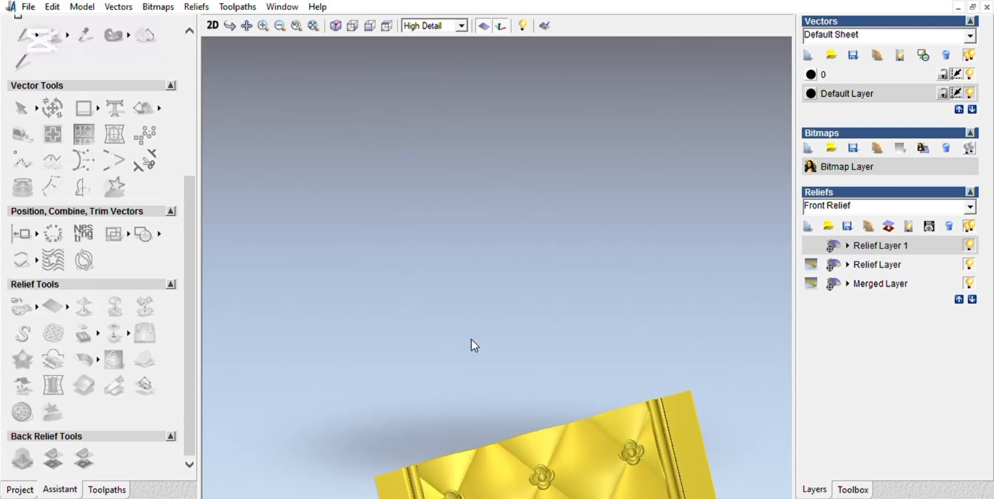
pyautogui.scroll(-3, 475, 340)
pyautogui.scroll(-2, 505, 362)
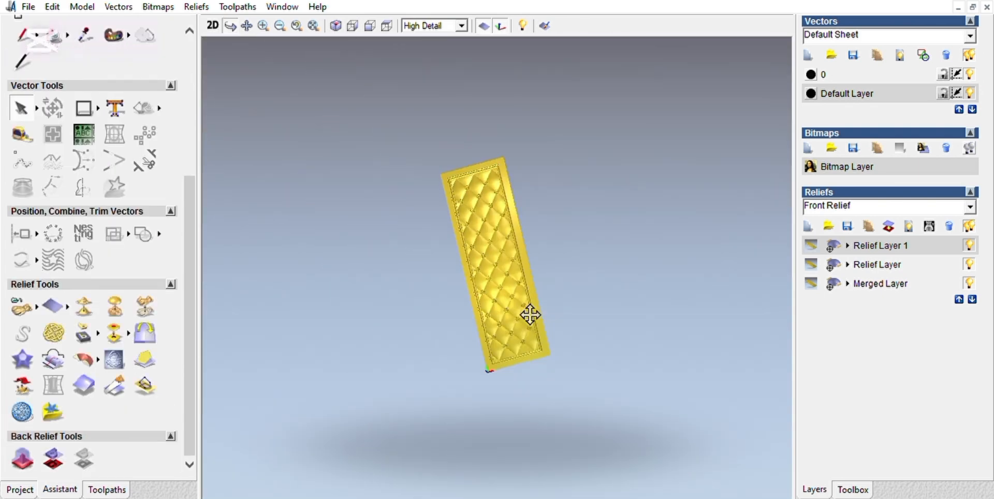
pyautogui.scroll(1, 505, 219)
pyautogui.scroll(-1, 504, 306)
pyautogui.click(263, 25)
pyautogui.click(515, 263)
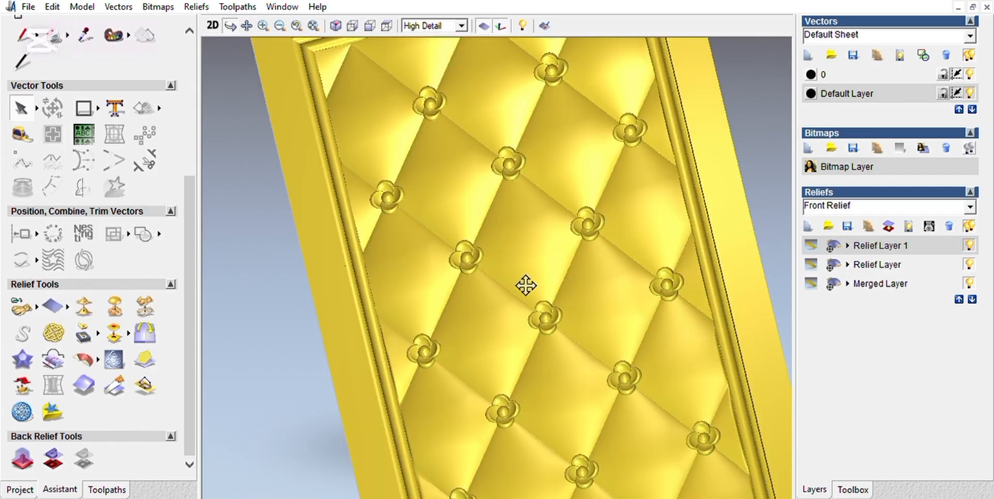
# Smooth the cushion relief along the right frame edge at the panel's upper end with the Smooth sculpting tool at diameter 50
pyautogui.scroll(-2, 528, 316)
pyautogui.click(264, 26)
pyautogui.moveTo(368, 84); pyautogui.dragTo(713, 429)
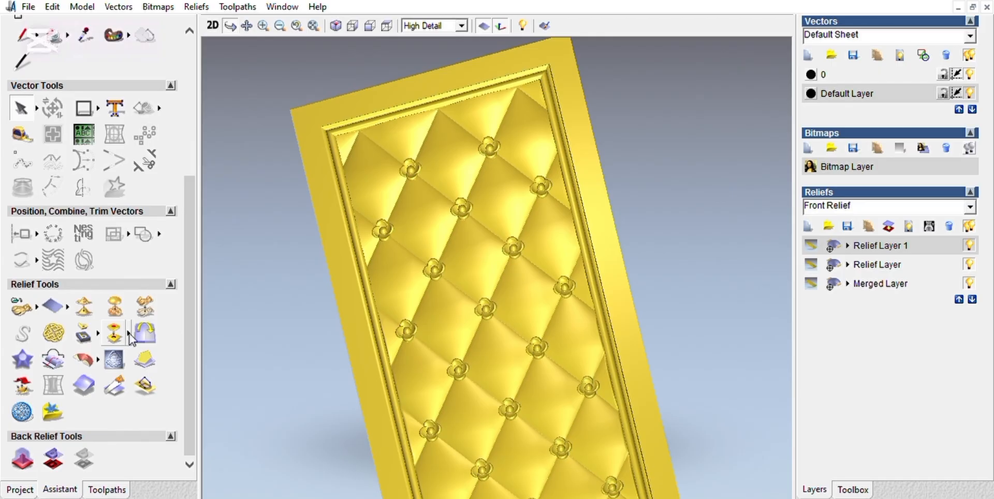
pyautogui.click(113, 361)
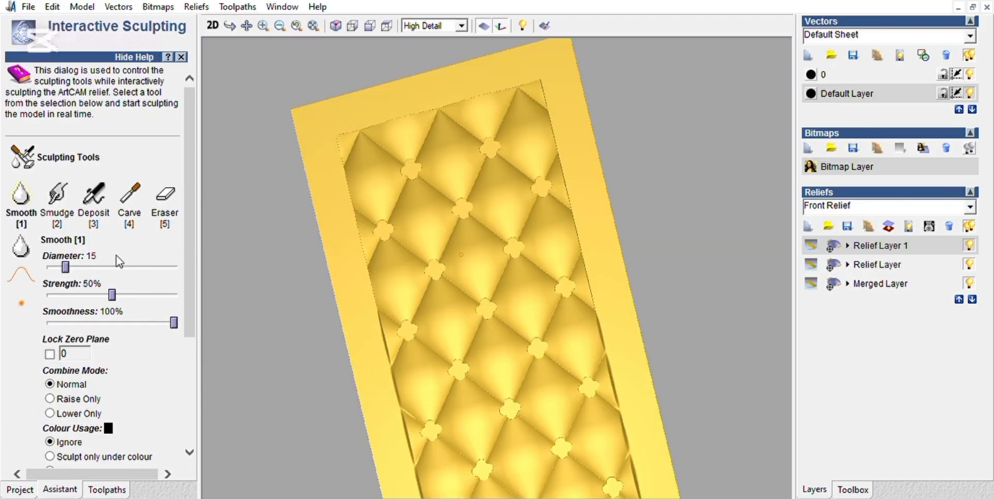
pyautogui.click(114, 266)
pyautogui.moveTo(545, 94)
pyautogui.mouseDown()
pyautogui.moveTo(553, 78)
pyautogui.moveTo(576, 186)
pyautogui.moveTo(595, 224)
pyautogui.moveTo(589, 240)
pyautogui.mouseUp()
pyautogui.moveTo(599, 282); pyautogui.dragTo(612, 336)
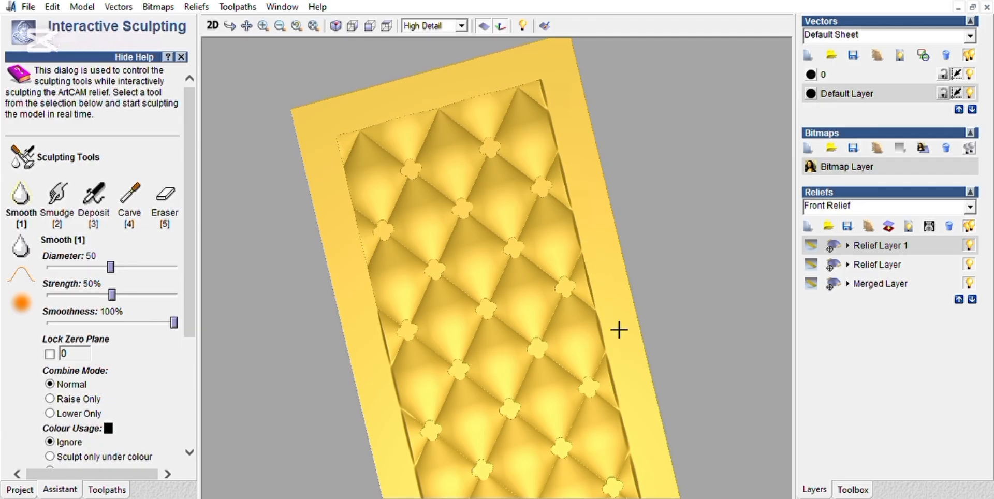
# Smooth the cushion relief along the frame's top edge, from corner to corner, with the same Smooth brush
pyautogui.moveTo(552, 80)
pyautogui.mouseDown()
pyautogui.moveTo(340, 131)
pyautogui.moveTo(379, 127)
pyautogui.moveTo(352, 137)
pyautogui.mouseUp()
pyautogui.moveTo(410, 126)
pyautogui.mouseDown()
pyautogui.moveTo(420, 115)
pyautogui.moveTo(393, 124)
pyautogui.moveTo(511, 91)
pyautogui.moveTo(482, 104)
pyautogui.mouseUp()
pyautogui.moveTo(577, 74); pyautogui.dragTo(533, 86)
pyautogui.moveTo(325, 138)
pyautogui.mouseDown()
pyautogui.moveTo(348, 137)
pyautogui.moveTo(359, 196)
pyautogui.moveTo(349, 137)
pyautogui.moveTo(358, 154)
pyautogui.moveTo(391, 284)
pyautogui.moveTo(387, 328)
pyautogui.moveTo(373, 257)
pyautogui.moveTo(418, 422)
pyautogui.moveTo(349, 126)
pyautogui.moveTo(347, 135)
pyautogui.moveTo(477, 98)
pyautogui.moveTo(393, 124)
pyautogui.moveTo(402, 124)
pyautogui.mouseUp()
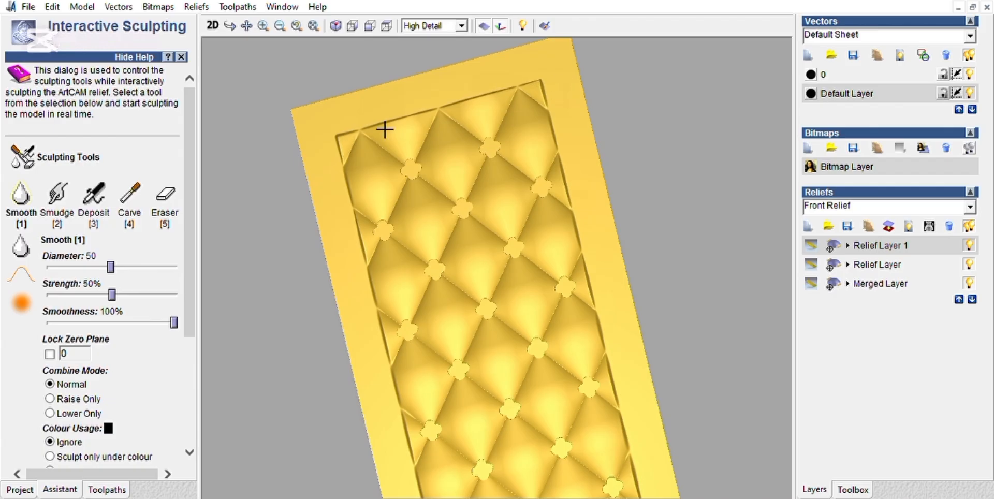
# Clear the smoothed relief that spills past the innermost frame rectangle on Relief Layer 1, selecting that rectangle in the 2D view
pyautogui.scroll(-5, 132, 407)
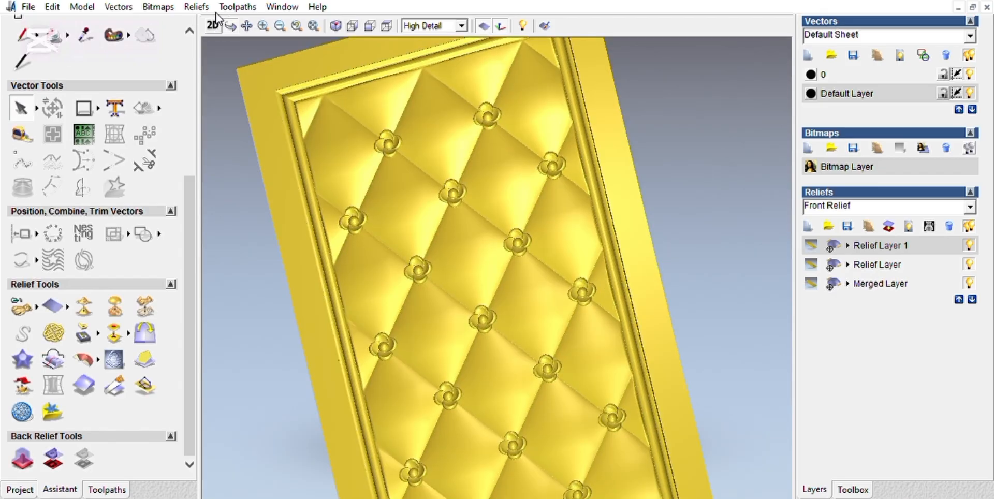
pyautogui.click(212, 25)
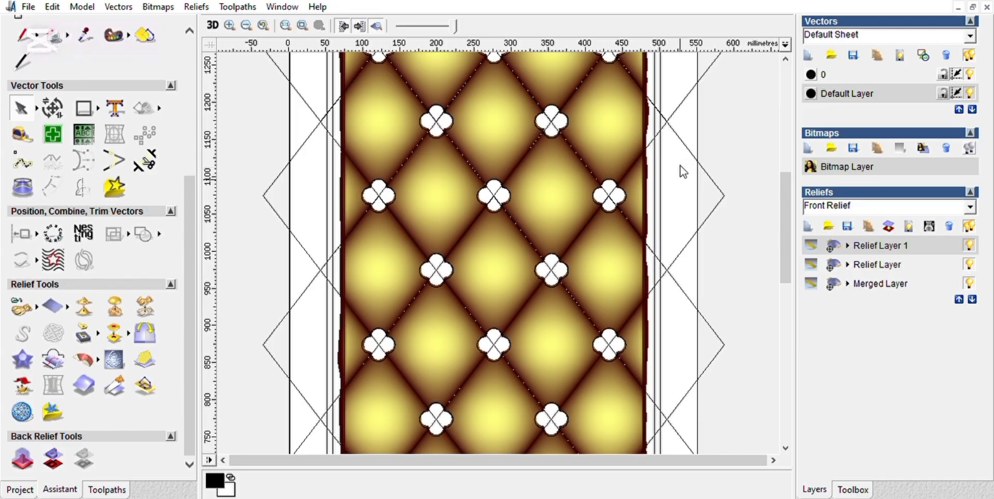
pyautogui.click(647, 182)
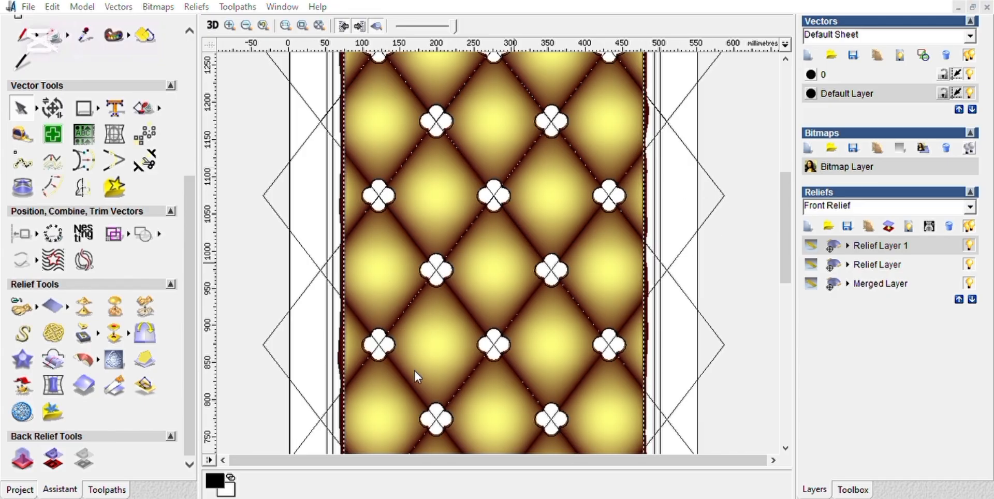
pyautogui.scroll(-2, 445, 407)
# Delete all the diamond lattice and flower vectors, keeping the panel border and frame rectangles
pyautogui.moveTo(348, 163); pyautogui.dragTo(659, 408)
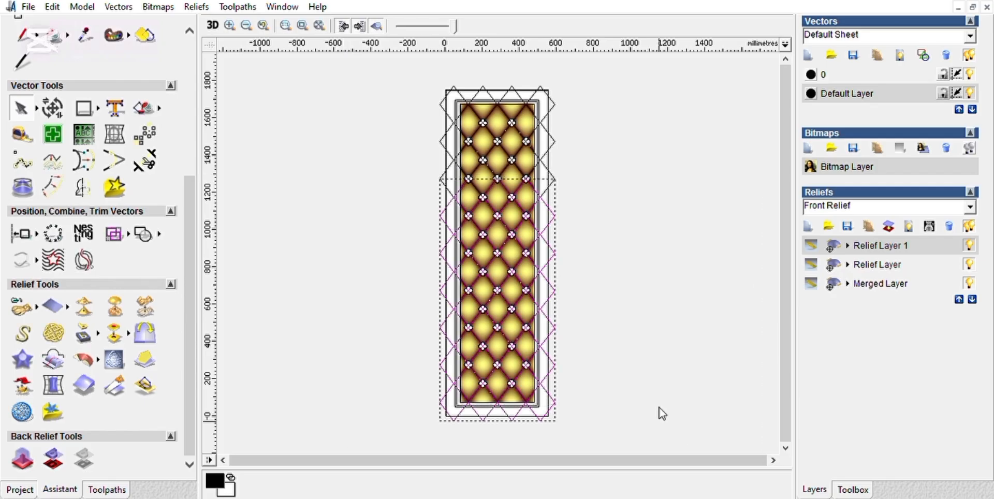
pyautogui.press('Delete')
pyautogui.moveTo(428, 79); pyautogui.dragTo(697, 369)
pyautogui.press('Delete')
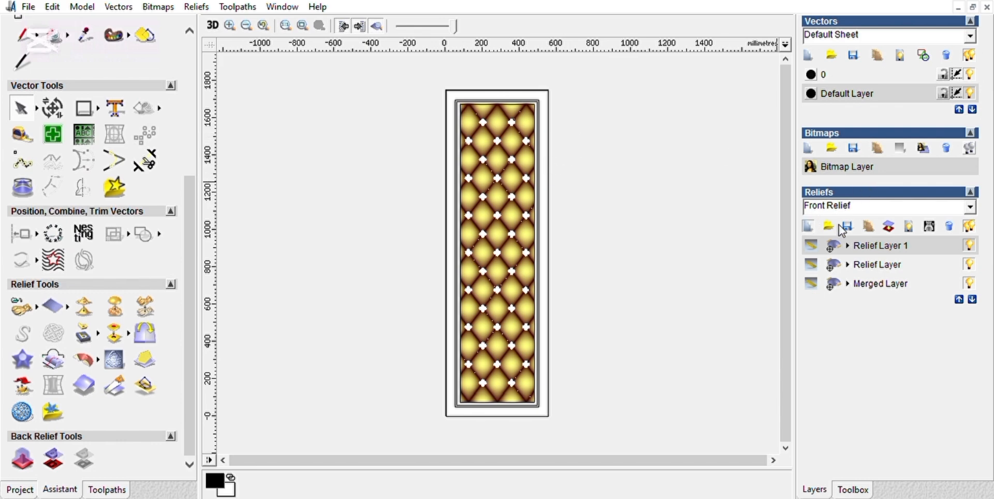
# Add a new relief layer and build a flat relief on it inside the innermost frame rectangle
pyautogui.click(808, 226)
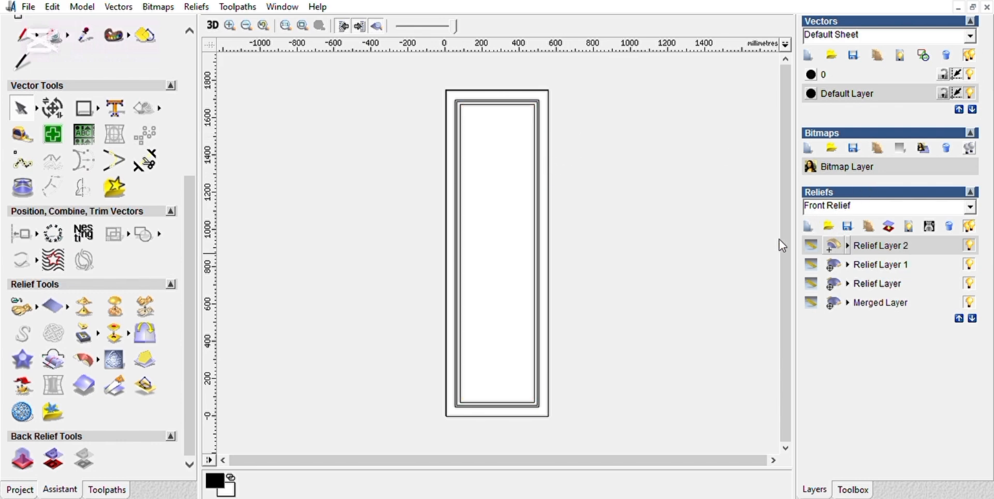
pyautogui.click(923, 262)
pyautogui.scroll(6, 532, 228)
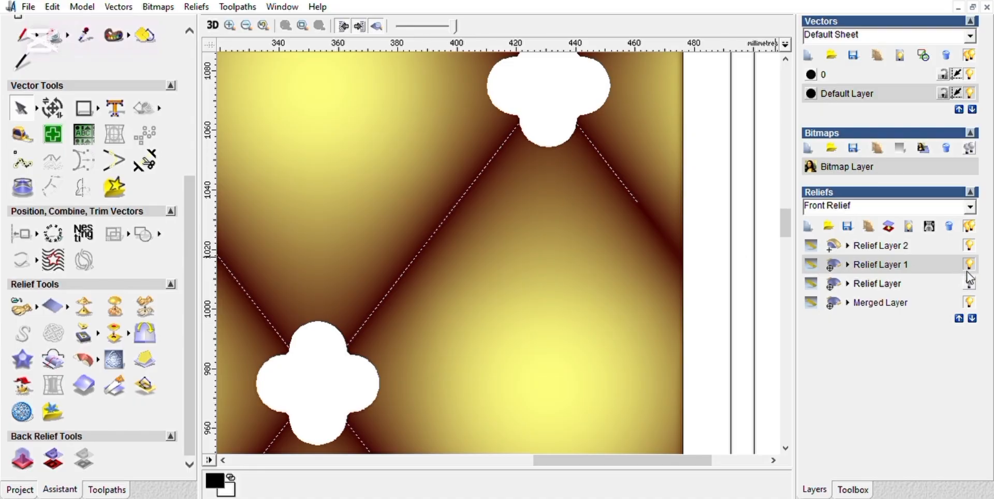
pyautogui.click(880, 246)
pyautogui.scroll(-6, 431, 372)
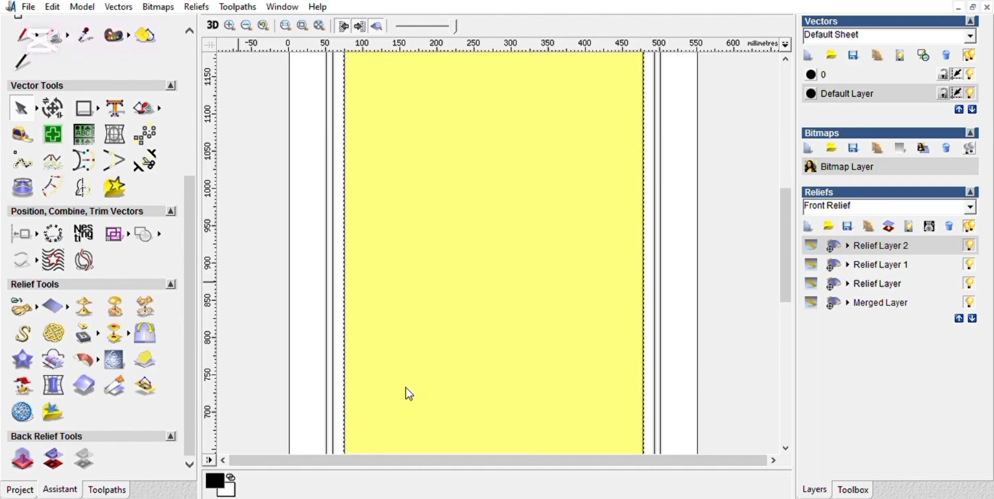
# Merge all the relief layers into a single layer and check the combined panel in the 2D view
pyautogui.click(725, 310)
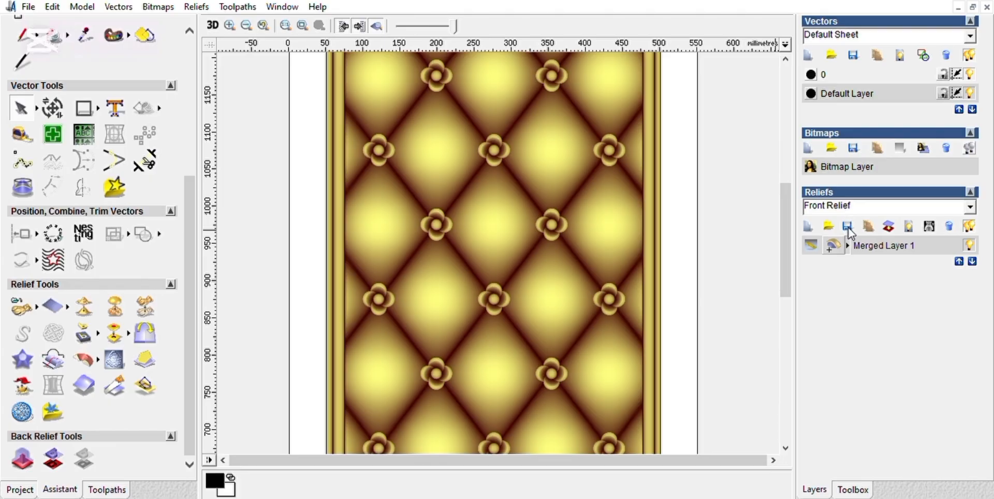
pyautogui.click(892, 226)
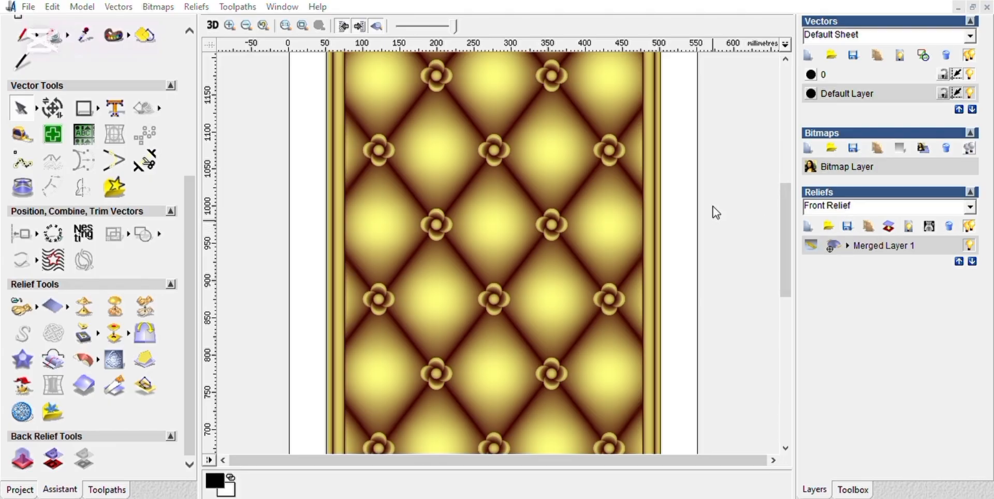
pyautogui.scroll(-5, 548, 195)
pyautogui.scroll(5, 548, 226)
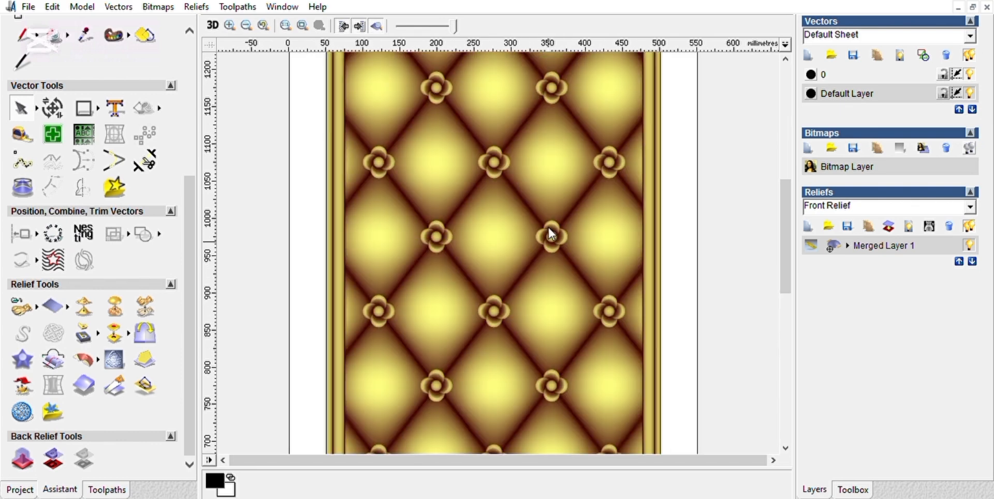
pyautogui.scroll(-3, 548, 226)
# Inspect the merged panel relief in 3D as a whole, at a low angle along the frame, and close up at the flowers
pyautogui.click(213, 25)
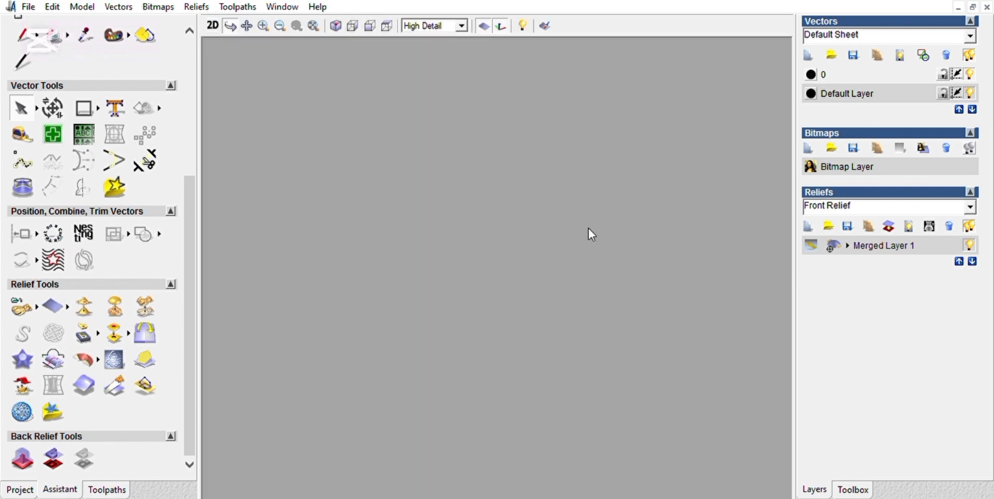
pyautogui.scroll(5, 533, 207)
pyautogui.scroll(-3, 526, 197)
pyautogui.scroll(-4, 526, 198)
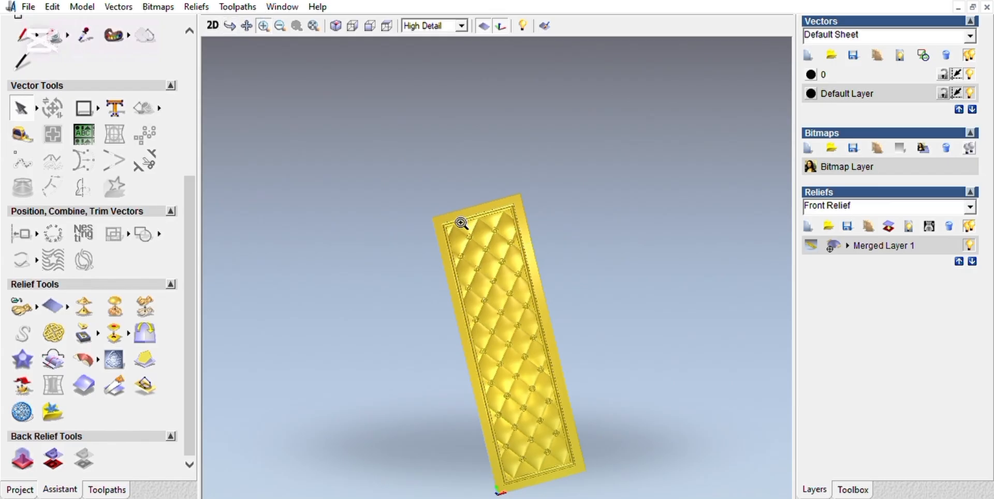
pyautogui.scroll(6, 515, 349)
pyautogui.moveTo(568, 211); pyautogui.dragTo(573, 159)
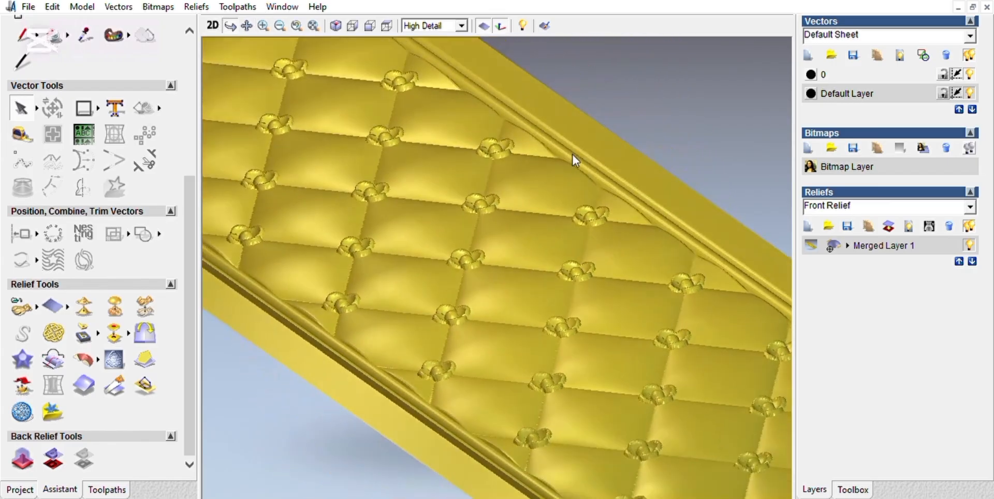
pyautogui.moveTo(494, 339); pyautogui.dragTo(515, 466)
pyautogui.scroll(5, 516, 445)
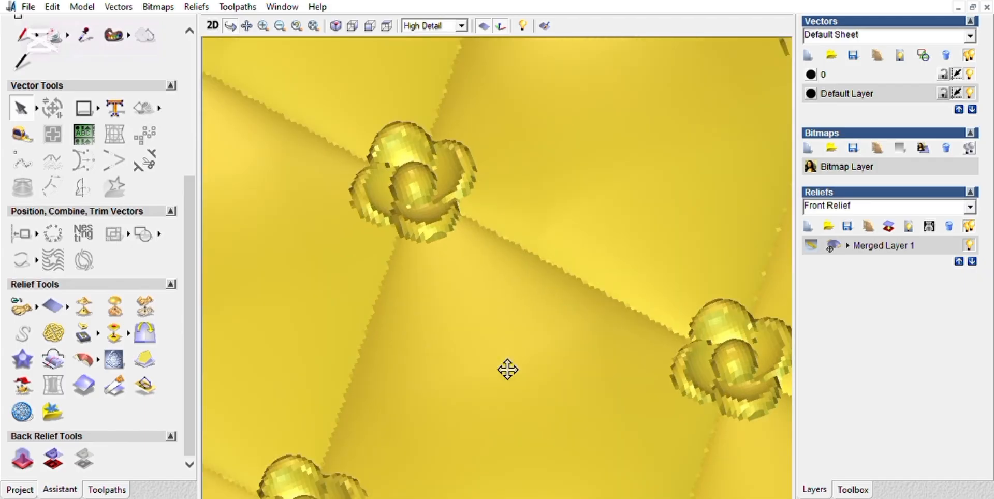
pyautogui.moveTo(548, 366); pyautogui.dragTo(542, 285)
pyautogui.moveTo(516, 379); pyautogui.dragTo(476, 432)
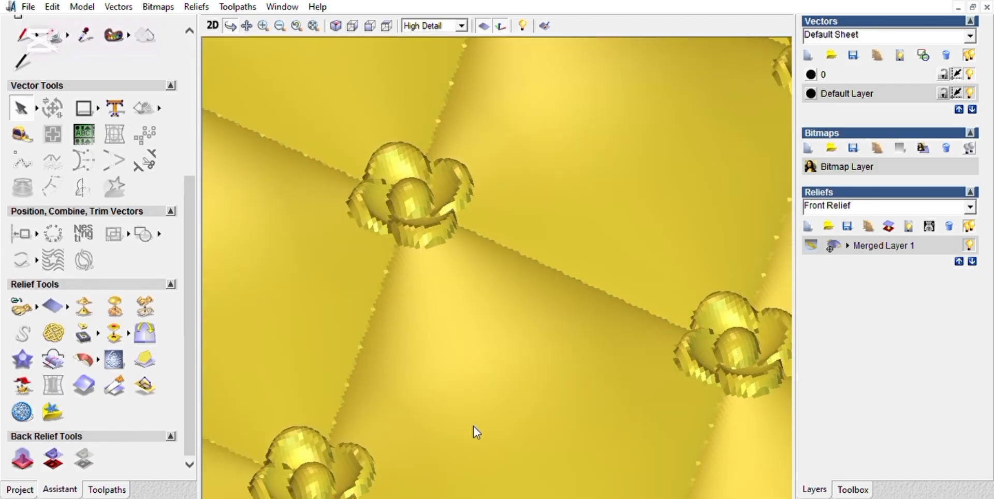
pyautogui.scroll(-5, 517, 282)
pyautogui.press('F2')
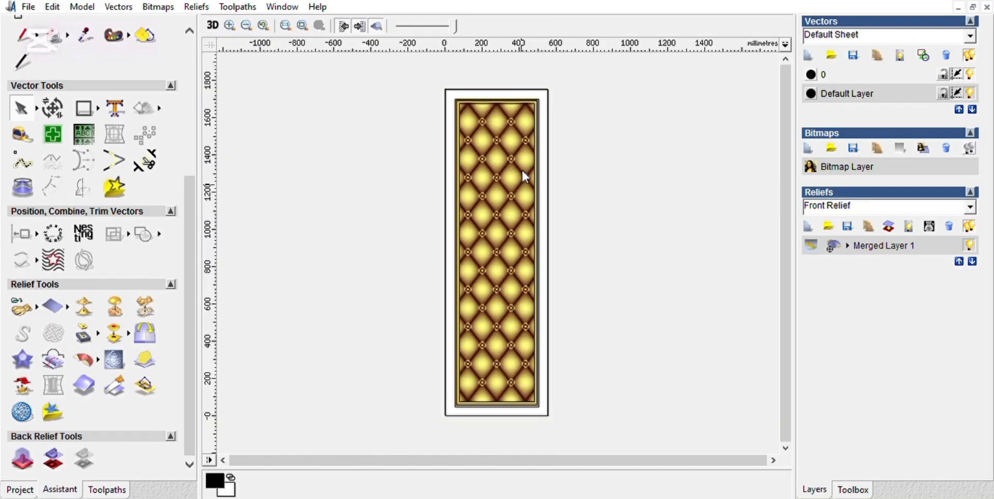